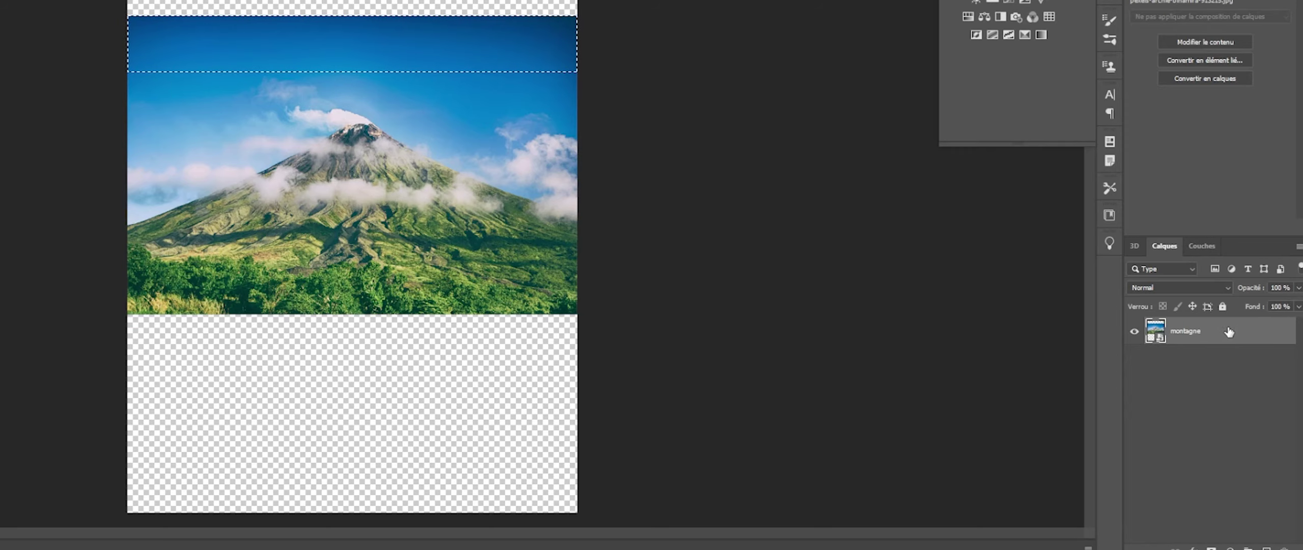
Step: Rasterize the montagne layer and stretch its selected sky strip up to the upper edge of the canvas
{"action": "right_click", "coordinate": [1232, 329]}
{"action": "left_click", "coordinate": [1093, 240]}
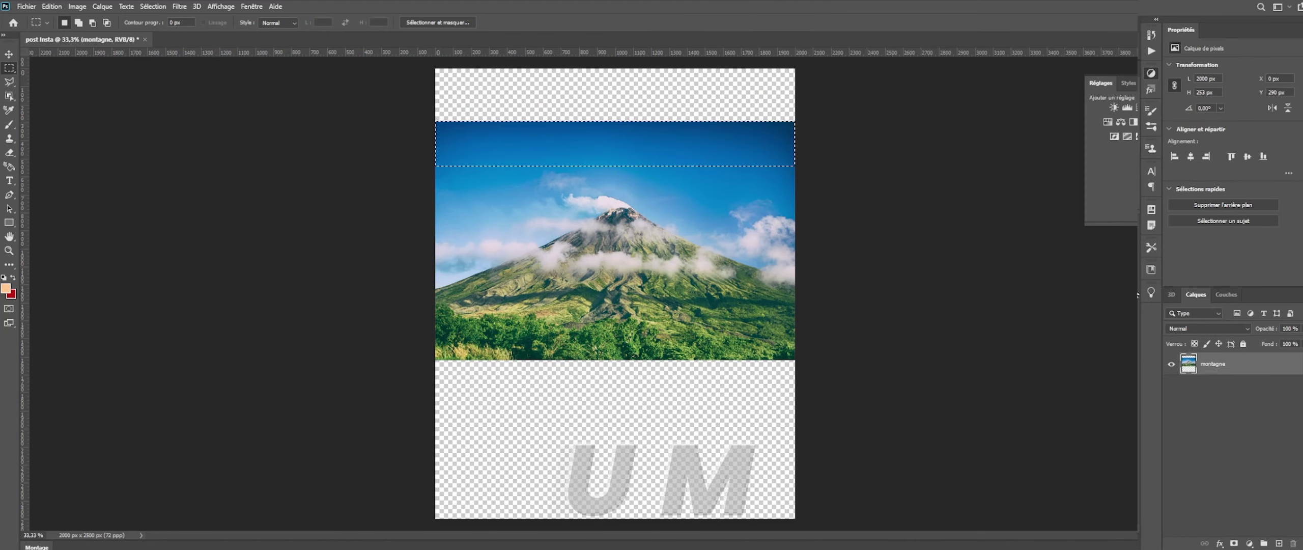
{"action": "key", "text": "ctrl+t"}
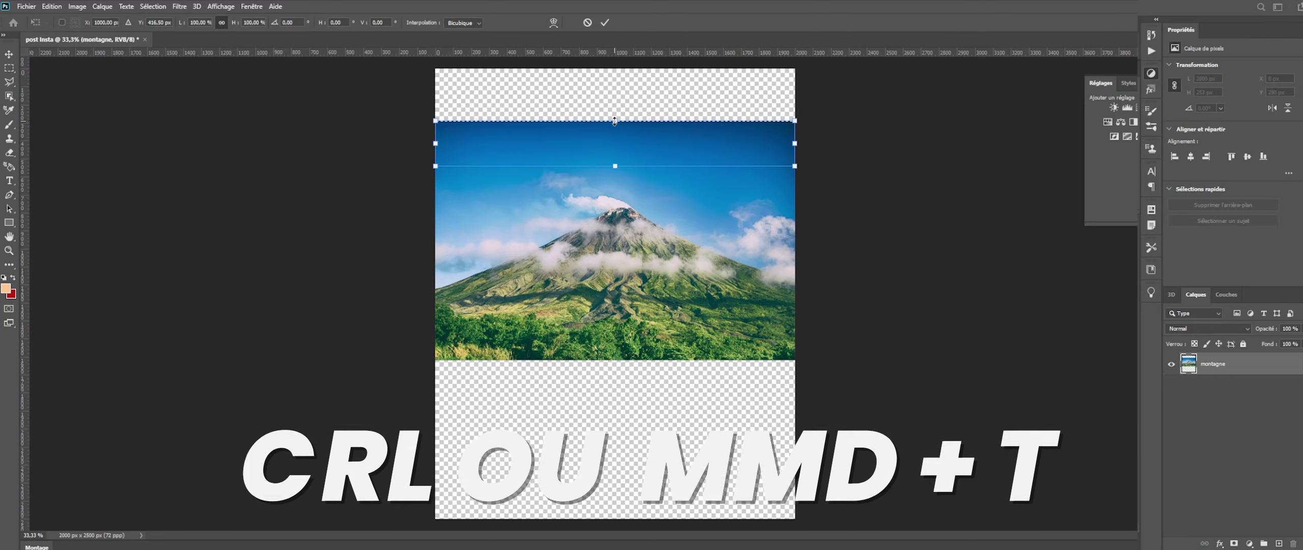
{"action": "left_click_drag", "start_coordinate": [614, 121], "coordinate": [615, 68]}
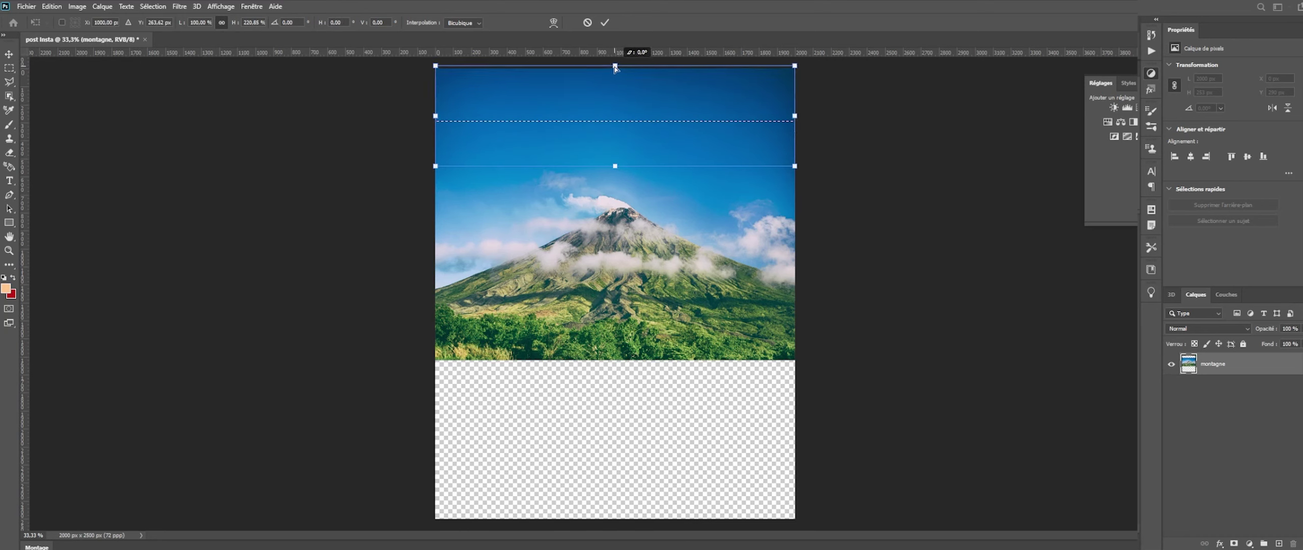
{"action": "left_click", "coordinate": [606, 25]}
{"action": "key", "text": "m"}
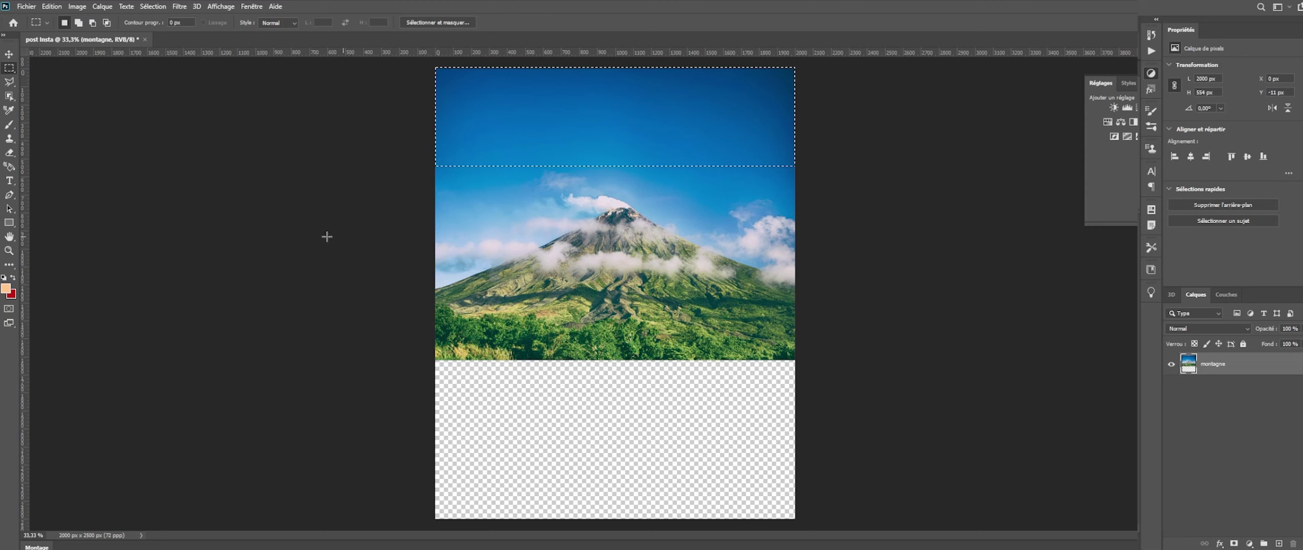
Step: Deselect the sky and erase the trees along the mountain's lower edge with a large soft Eraser
{"action": "left_click", "coordinate": [9, 152]}
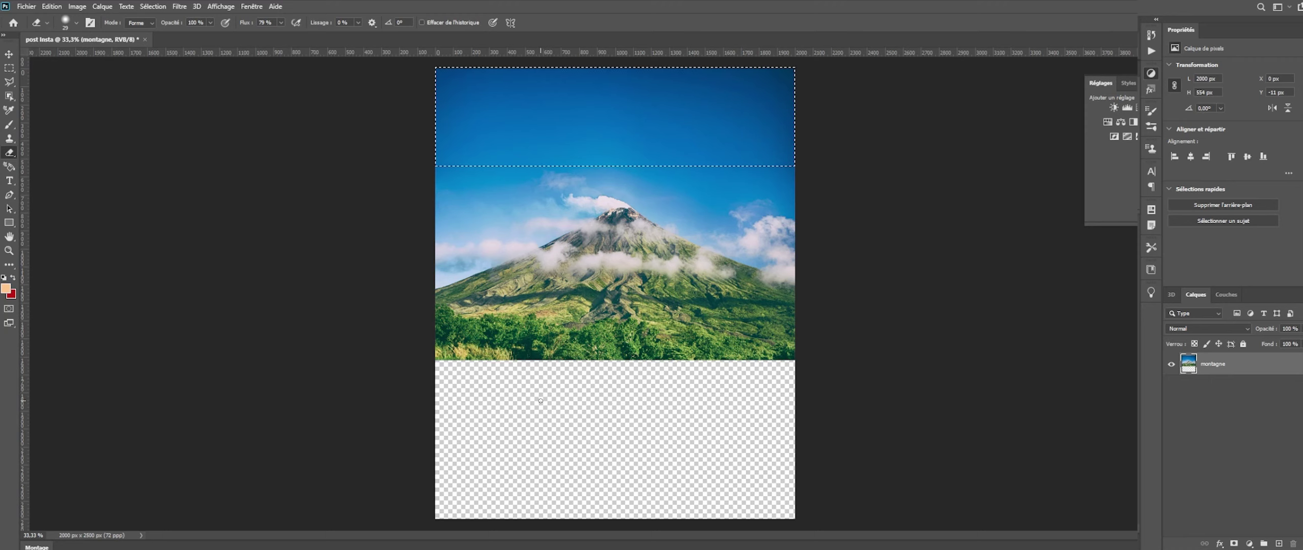
{"action": "mouse_move", "coordinate": [596, 396]}
{"action": "left_mouse_down"}
{"action": "mouse_move", "coordinate": [652, 405]}
{"action": "mouse_move", "coordinate": [637, 399]}
{"action": "mouse_move", "coordinate": [620, 298]}
{"action": "mouse_move", "coordinate": [642, 448]}
{"action": "left_mouse_up"}
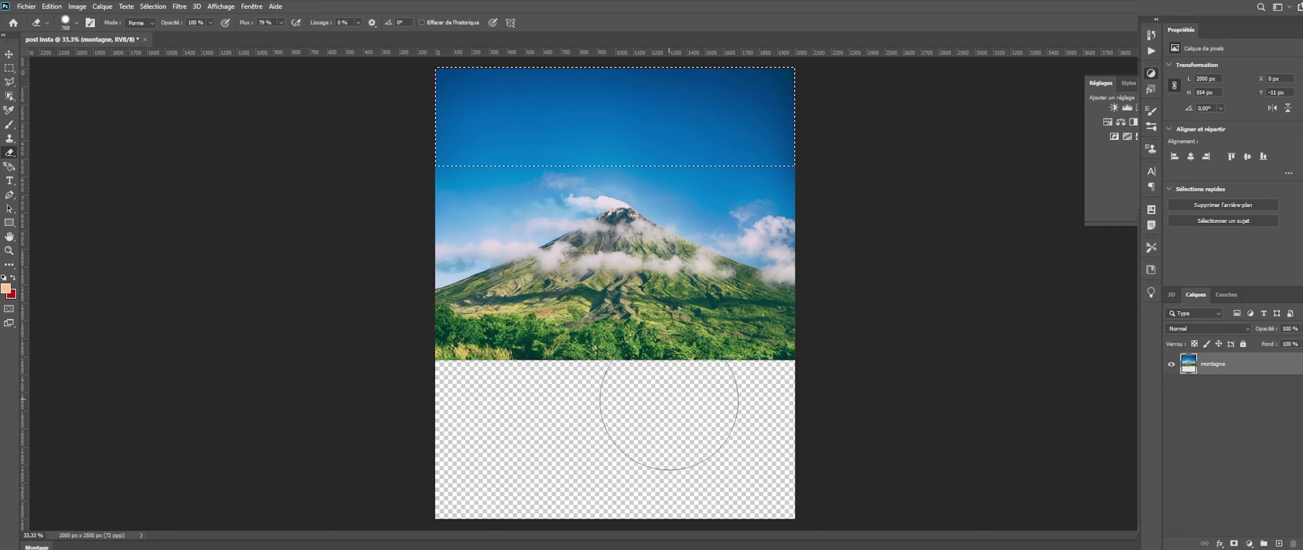
{"action": "left_click_drag", "start_coordinate": [668, 400], "coordinate": [633, 401]}
{"action": "key", "text": "ctrl+d"}
{"action": "mouse_move", "coordinate": [753, 375]}
{"action": "left_mouse_down"}
{"action": "mouse_move", "coordinate": [568, 365]}
{"action": "mouse_move", "coordinate": [792, 353]}
{"action": "mouse_move", "coordinate": [433, 365]}
{"action": "mouse_move", "coordinate": [454, 352]}
{"action": "mouse_move", "coordinate": [870, 343]}
{"action": "left_mouse_up"}
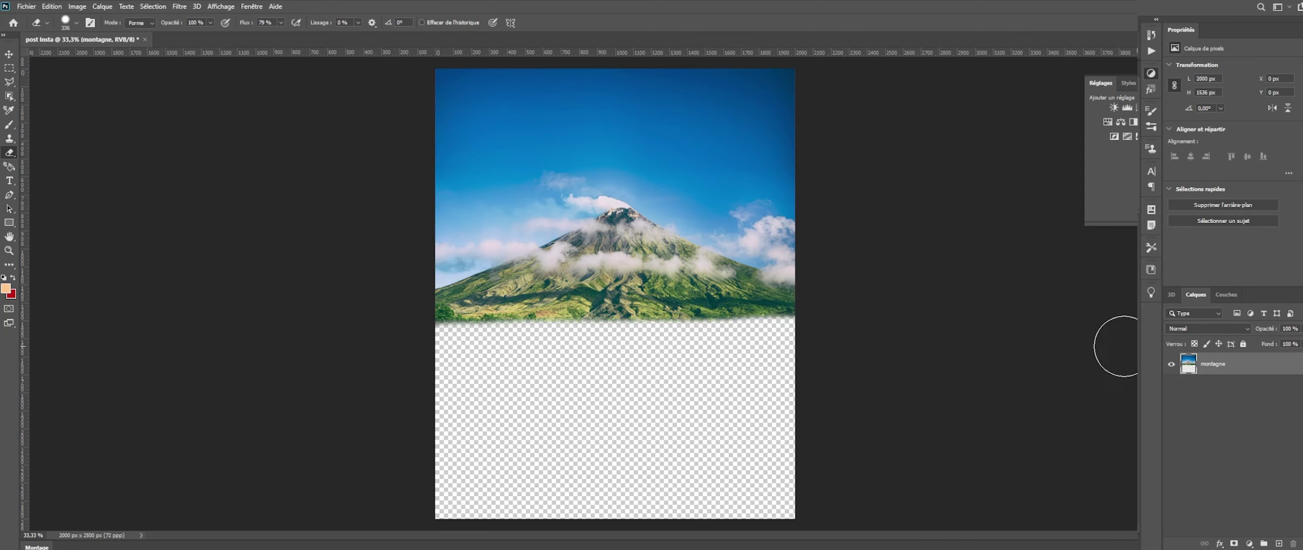
{"action": "mouse_move", "coordinate": [762, 349]}
{"action": "left_mouse_down"}
{"action": "mouse_move", "coordinate": [787, 339]}
{"action": "mouse_move", "coordinate": [447, 341]}
{"action": "mouse_move", "coordinate": [820, 329]}
{"action": "mouse_move", "coordinate": [746, 337]}
{"action": "left_mouse_up"}
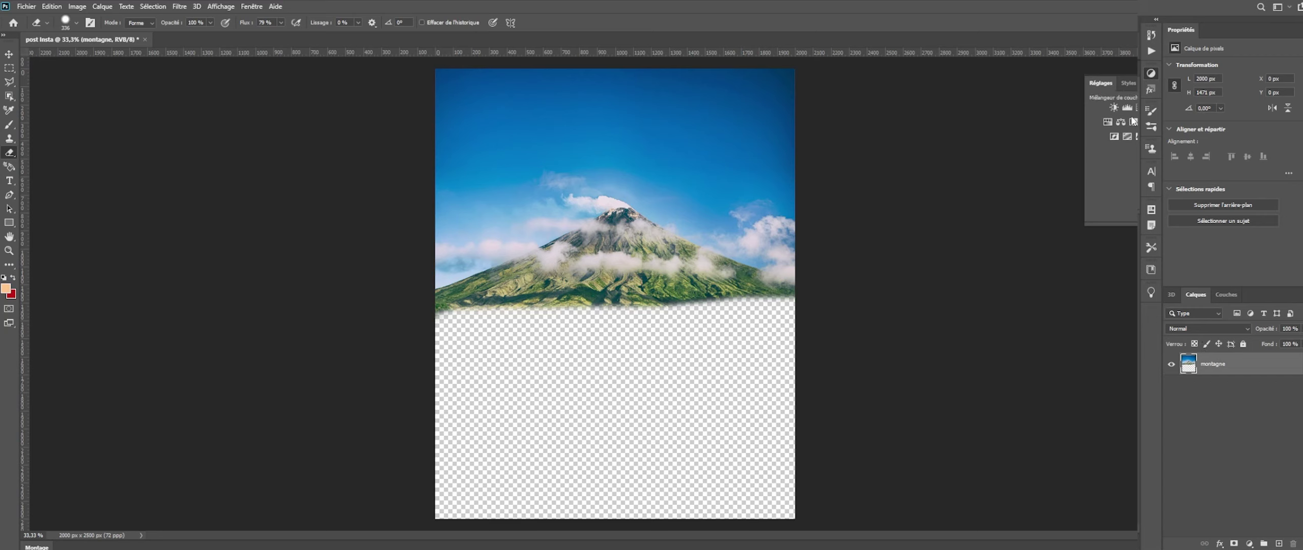
Step: Add a Teinte/Saturation adjustment layer with hue -7, saturation -12 and luminosity -6
{"action": "left_click", "coordinate": [1111, 121]}
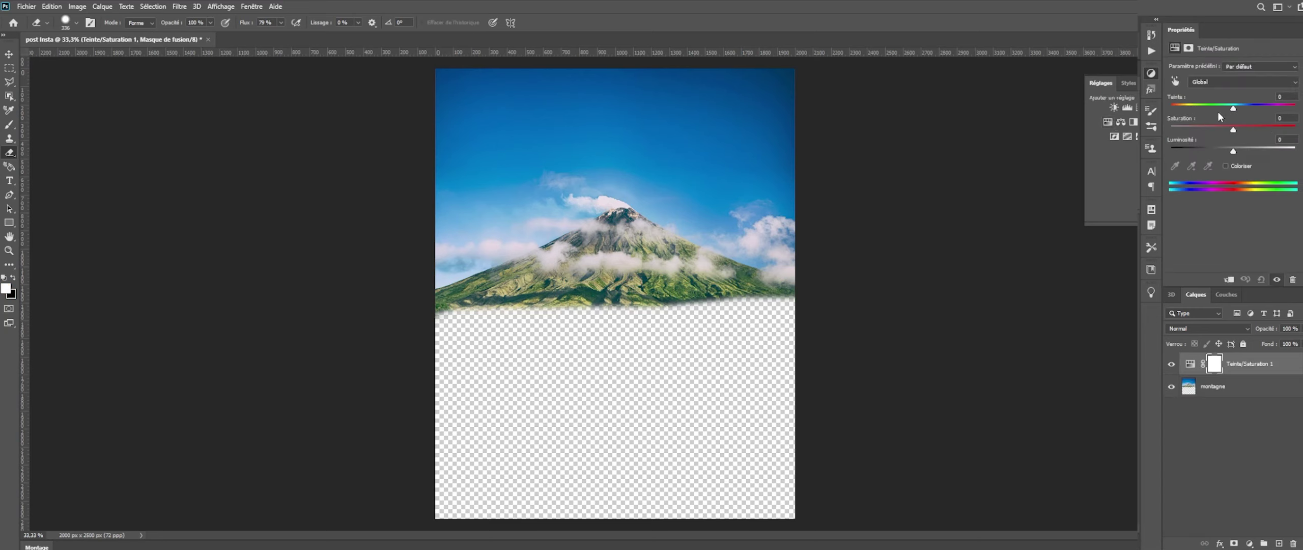
{"action": "mouse_move", "coordinate": [1232, 133]}
{"action": "left_mouse_down"}
{"action": "mouse_move", "coordinate": [1212, 131]}
{"action": "mouse_move", "coordinate": [1230, 153]}
{"action": "left_mouse_up"}
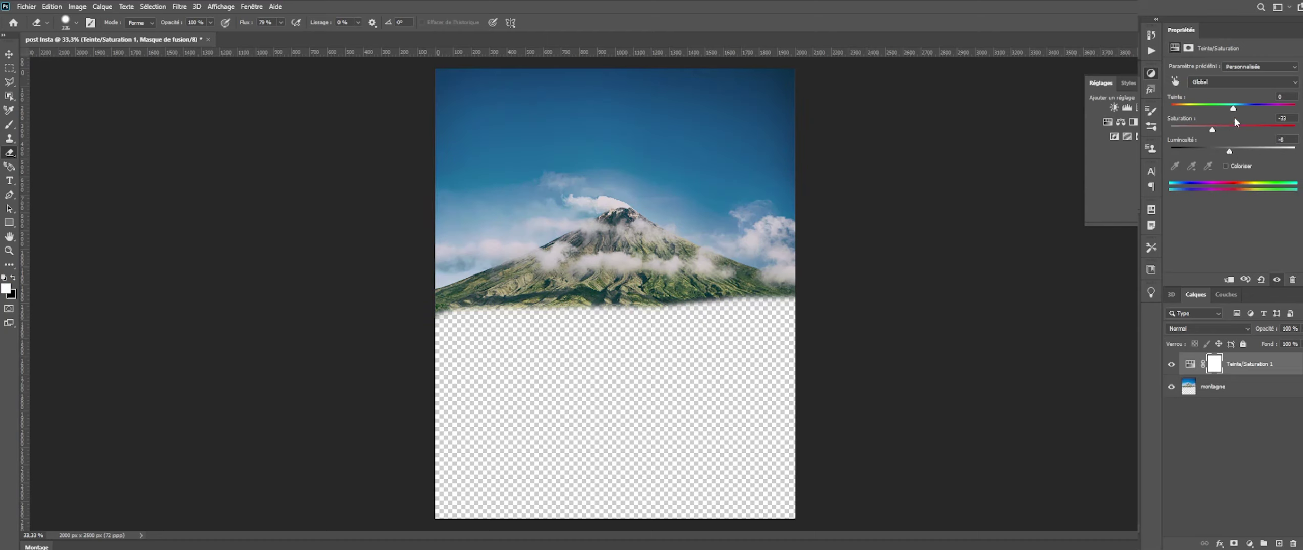
{"action": "left_click_drag", "start_coordinate": [1233, 113], "coordinate": [1238, 113]}
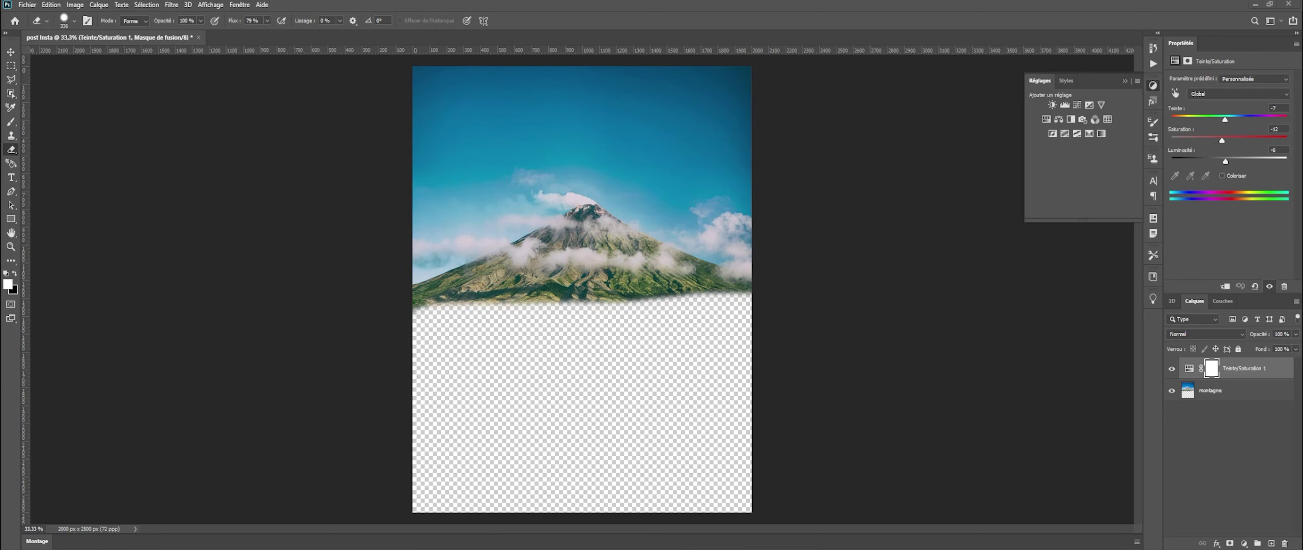
Step: Place the photo of the smoking volcano and scale it down over the mountain's summit
{"action": "left_click_drag", "start_coordinate": [1, 204], "coordinate": [508, 260]}
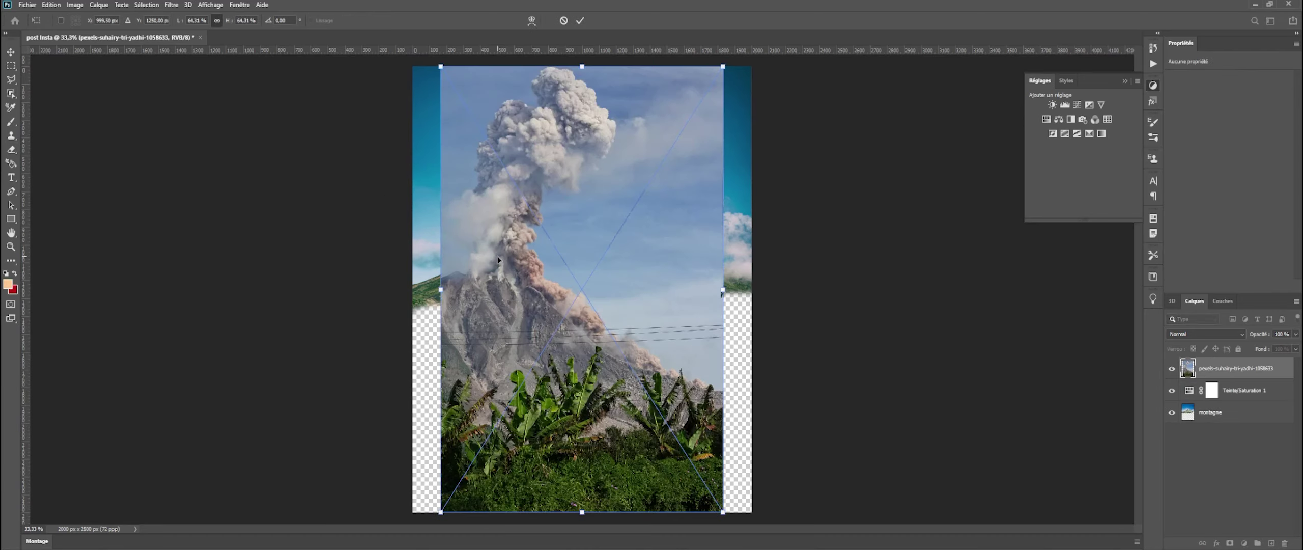
{"action": "left_click_drag", "start_coordinate": [725, 67], "coordinate": [629, 277]}
{"action": "left_click_drag", "start_coordinate": [551, 367], "coordinate": [661, 214]}
{"action": "left_click", "coordinate": [583, 23]}
Step: Rename the smoke photo's layer as fumée and add a layer mask to it
{"action": "key", "text": "e"}
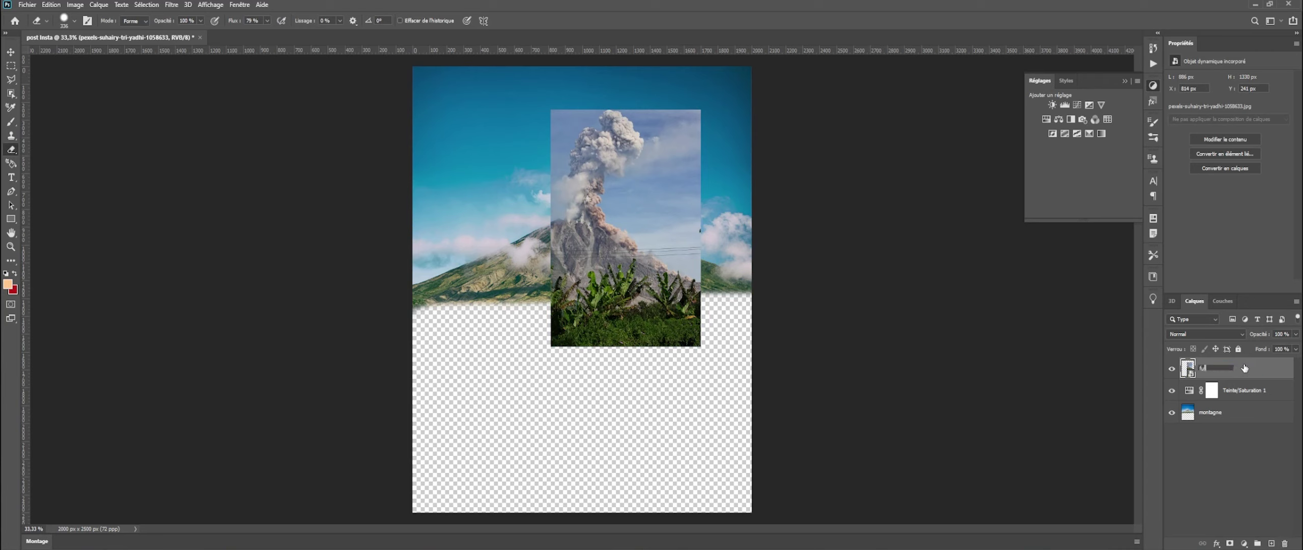
{"action": "key", "text": "Return"}
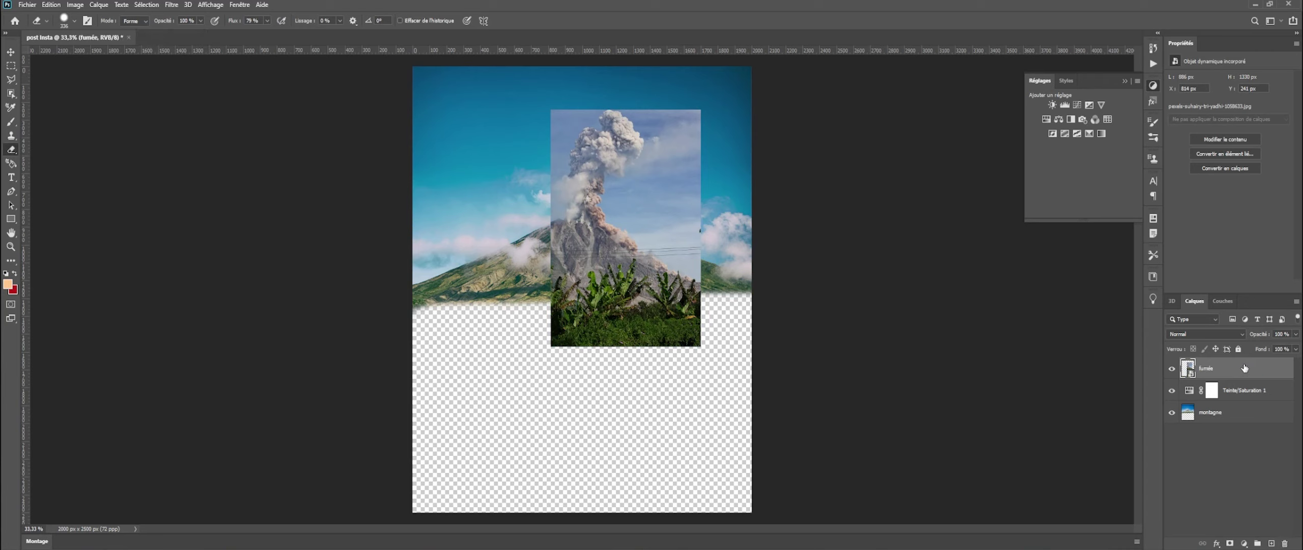
{"action": "left_click", "coordinate": [1231, 543]}
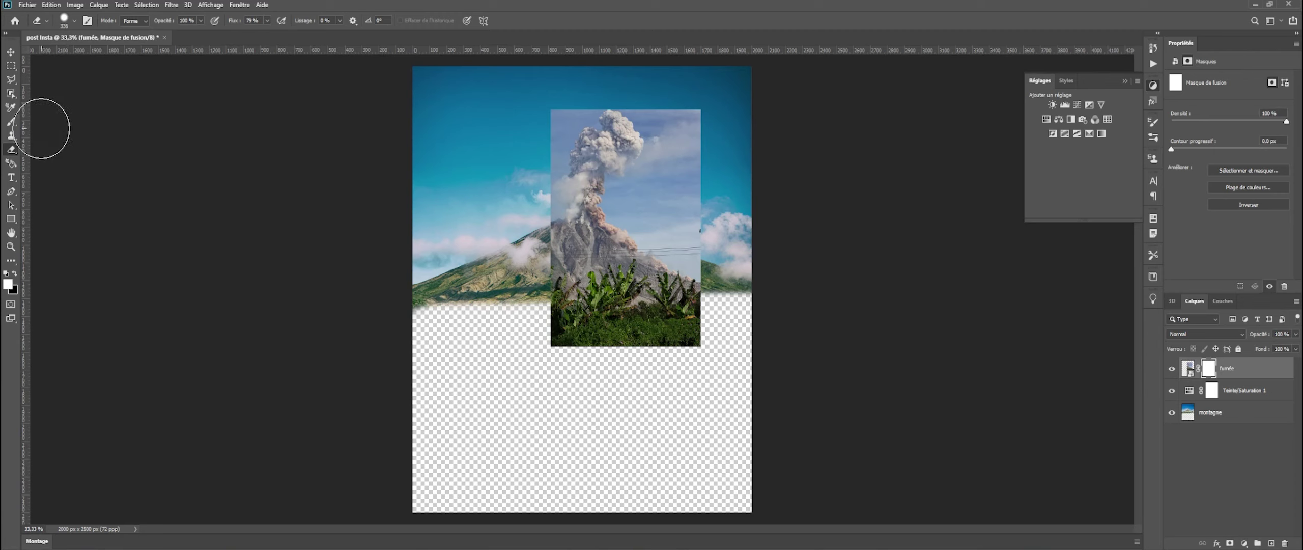
Step: Test the fumée mask by hiding the sky beside the smoke and restoring it with the colours swapped
{"action": "left_click", "coordinate": [16, 124]}
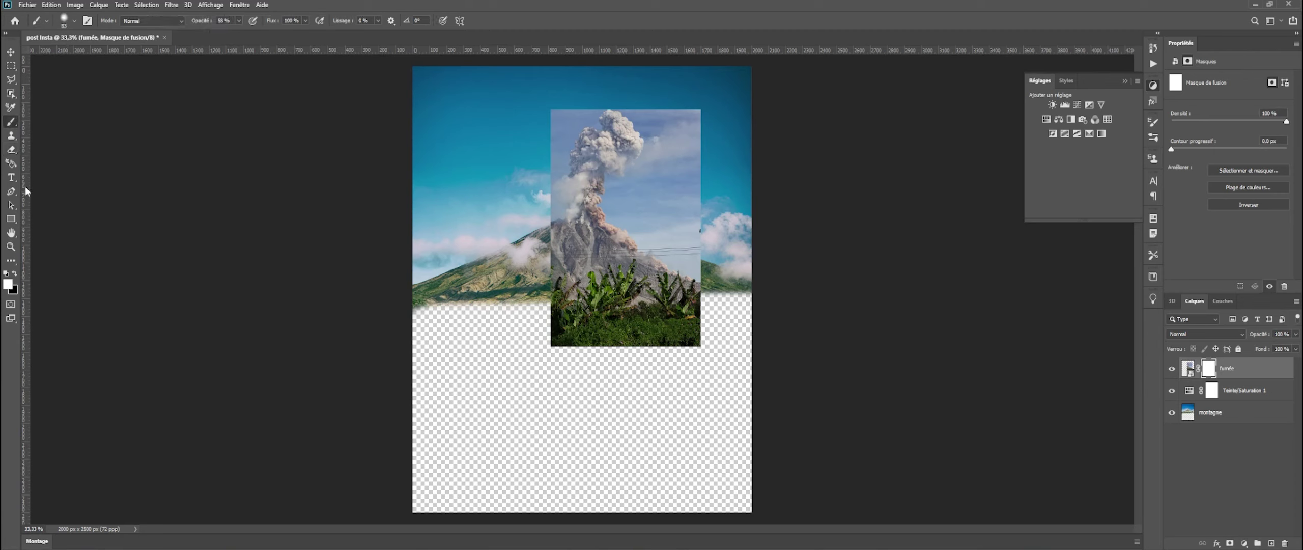
{"action": "left_click", "coordinate": [13, 152]}
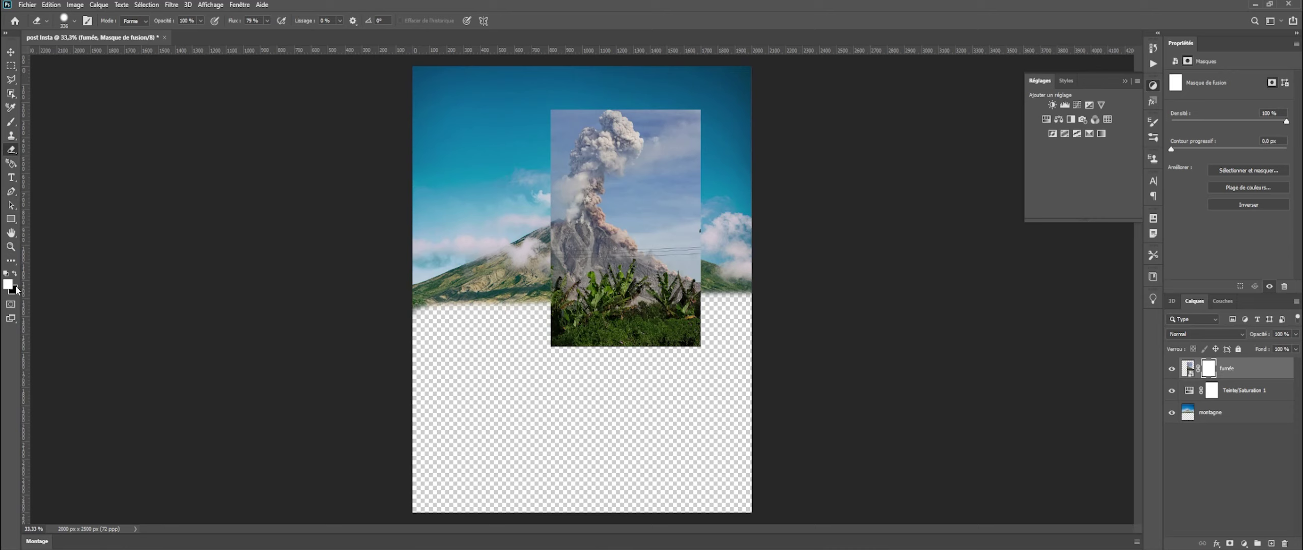
{"action": "mouse_move", "coordinate": [658, 169]}
{"action": "left_mouse_down"}
{"action": "mouse_move", "coordinate": [667, 227]}
{"action": "mouse_move", "coordinate": [688, 201]}
{"action": "mouse_move", "coordinate": [689, 141]}
{"action": "mouse_move", "coordinate": [710, 303]}
{"action": "left_mouse_up"}
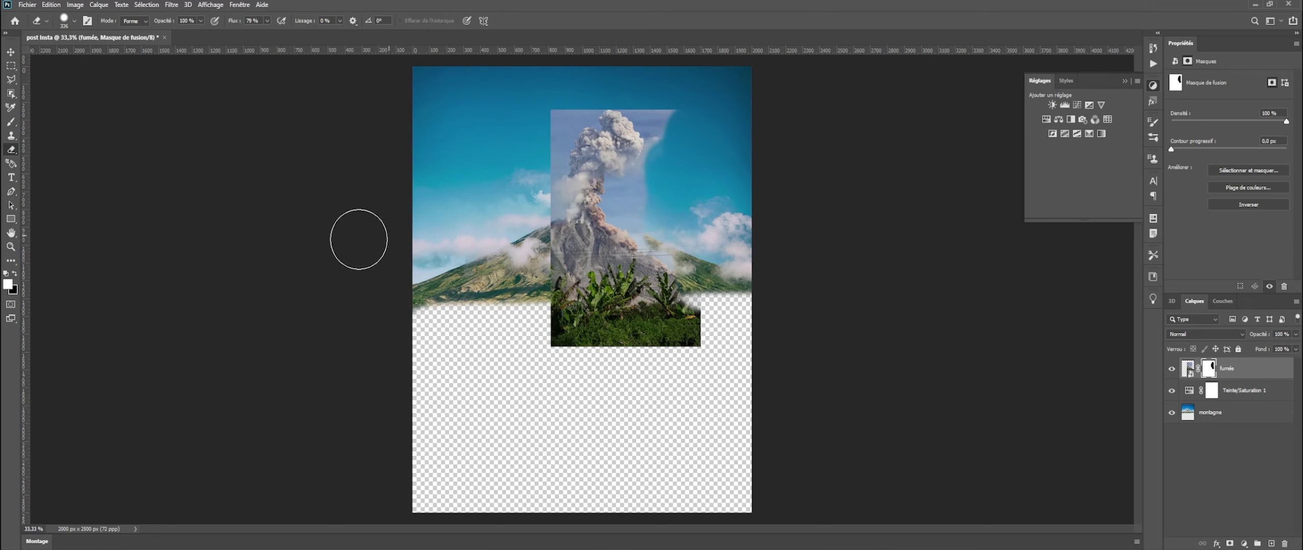
{"action": "left_click", "coordinate": [15, 274]}
{"action": "mouse_move", "coordinate": [673, 218]}
{"action": "left_mouse_down"}
{"action": "mouse_move", "coordinate": [659, 193]}
{"action": "mouse_move", "coordinate": [694, 194]}
{"action": "mouse_move", "coordinate": [698, 115]}
{"action": "left_mouse_up"}
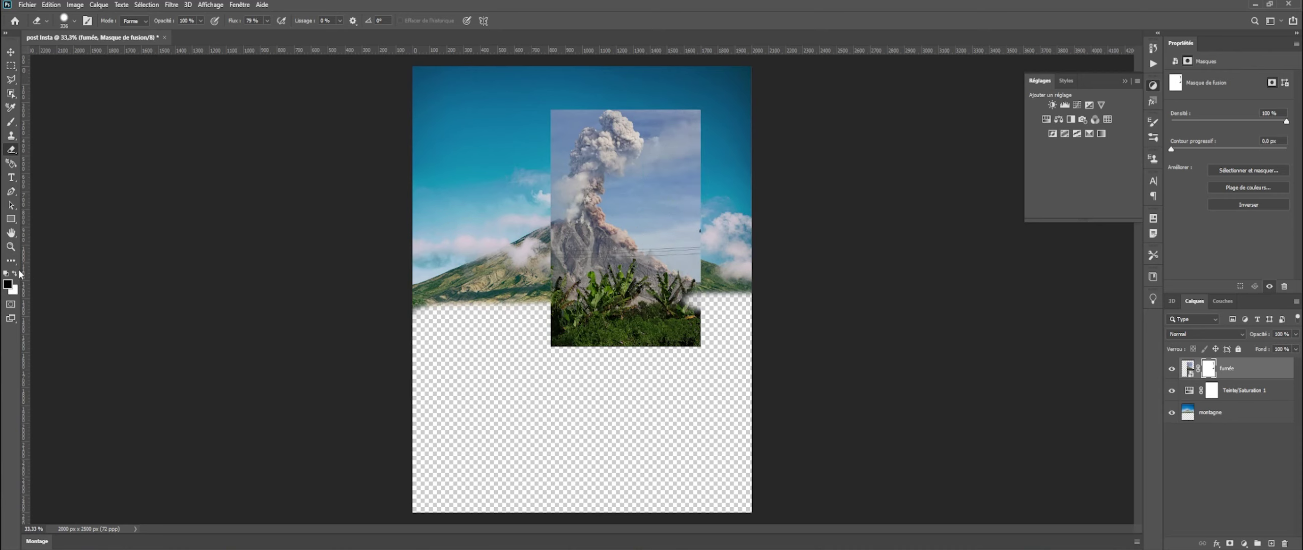
Step: Roughly mask out the smoke photo's outer sky around the plume on the fumée layer
{"action": "scroll", "coordinate": [686, 221], "scroll_direction": "up", "scroll_amount": 3}
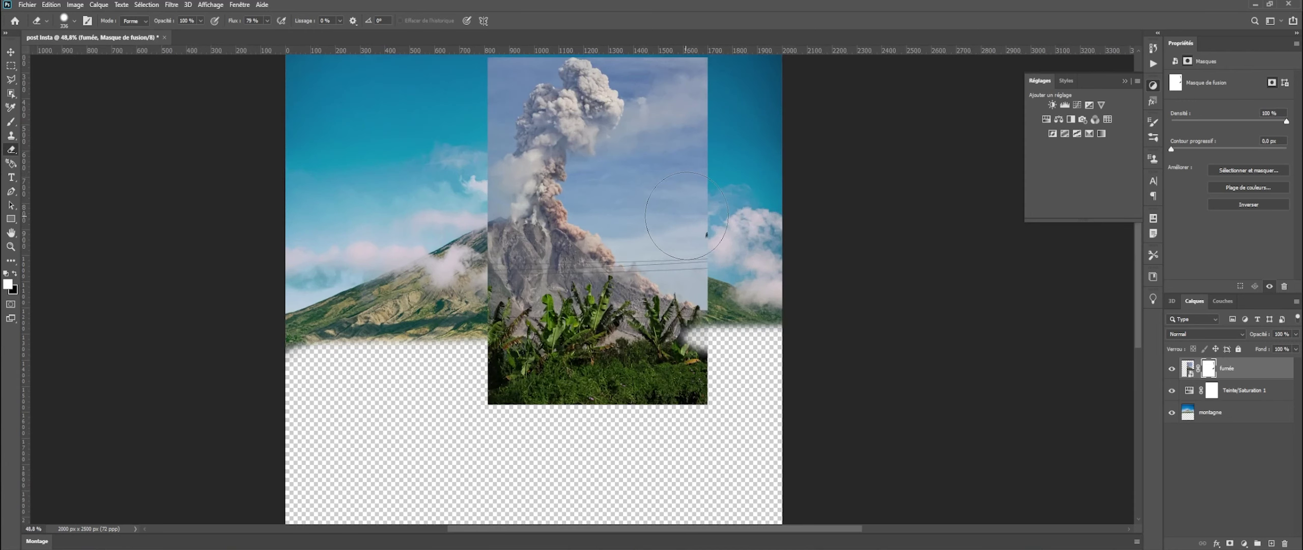
{"action": "mouse_move", "coordinate": [706, 197]}
{"action": "left_mouse_down"}
{"action": "mouse_move", "coordinate": [682, 296]}
{"action": "mouse_move", "coordinate": [460, 292]}
{"action": "mouse_move", "coordinate": [662, 376]}
{"action": "mouse_move", "coordinate": [546, 372]}
{"action": "mouse_move", "coordinate": [727, 379]}
{"action": "mouse_move", "coordinate": [734, 345]}
{"action": "left_mouse_up"}
{"action": "scroll", "coordinate": [734, 305], "scroll_direction": "up", "scroll_amount": 2}
{"action": "mouse_move", "coordinate": [713, 244]}
{"action": "left_mouse_down"}
{"action": "mouse_move", "coordinate": [675, 96]}
{"action": "mouse_move", "coordinate": [640, 64]}
{"action": "mouse_move", "coordinate": [500, 81]}
{"action": "mouse_move", "coordinate": [451, 131]}
{"action": "mouse_move", "coordinate": [457, 188]}
{"action": "left_mouse_up"}
Step: Mask out the pale sky close to the upper part of the smoke plume with a smaller Eraser
{"action": "scroll", "coordinate": [555, 122], "scroll_direction": "up", "scroll_amount": 12}
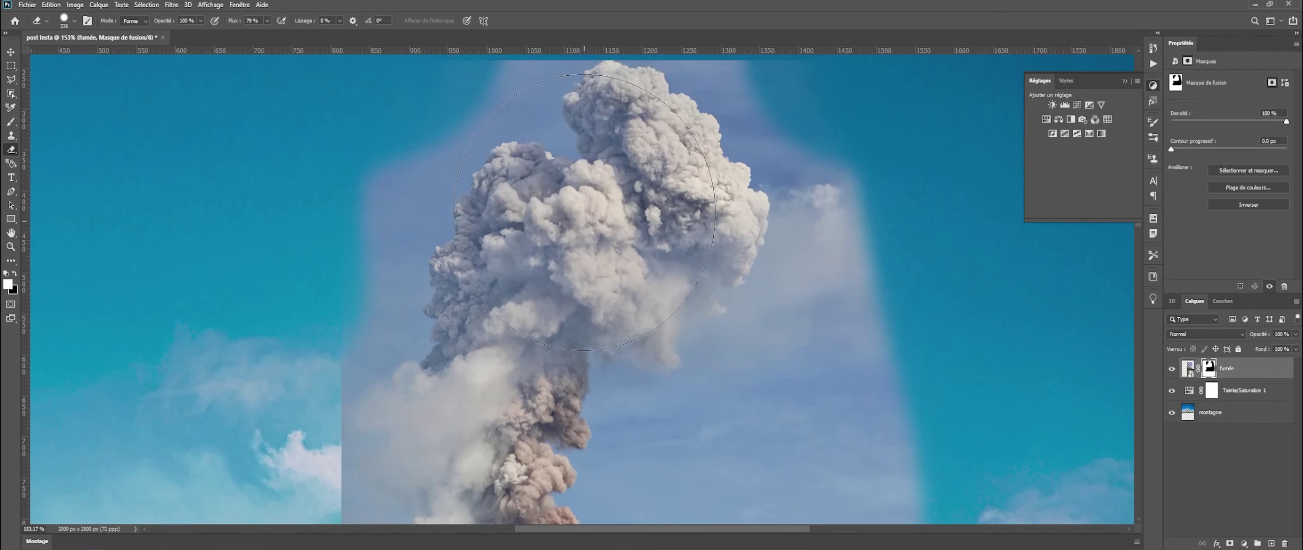
{"action": "scroll", "coordinate": [585, 212], "scroll_direction": "up", "scroll_amount": 2}
{"action": "scroll", "coordinate": [584, 213], "scroll_direction": "up", "scroll_amount": 1}
{"action": "scroll", "coordinate": [778, 255], "scroll_direction": "up", "scroll_amount": 8}
{"action": "mouse_move", "coordinate": [740, 76]}
{"action": "left_mouse_down"}
{"action": "mouse_move", "coordinate": [873, 254]}
{"action": "mouse_move", "coordinate": [865, 280]}
{"action": "left_mouse_up"}
{"action": "scroll", "coordinate": [865, 280], "scroll_direction": "down", "scroll_amount": 3}
{"action": "left_click_drag", "start_coordinate": [862, 153], "coordinate": [661, 499]}
{"action": "scroll", "coordinate": [662, 356], "scroll_direction": "down", "scroll_amount": 5}
{"action": "left_click_drag", "start_coordinate": [641, 122], "coordinate": [392, 417]}
{"action": "scroll", "coordinate": [565, 153], "scroll_direction": "down", "scroll_amount": 8}
{"action": "left_click_drag", "start_coordinate": [565, 331], "coordinate": [702, 412]}
{"action": "mouse_move", "coordinate": [712, 153]}
{"action": "left_mouse_down"}
{"action": "mouse_move", "coordinate": [697, 356]}
{"action": "mouse_move", "coordinate": [901, 311]}
{"action": "mouse_move", "coordinate": [931, 204]}
{"action": "left_mouse_up"}
{"action": "scroll", "coordinate": [901, 311], "scroll_direction": "down", "scroll_amount": 4}
{"action": "scroll", "coordinate": [759, 192], "scroll_direction": "up", "scroll_amount": 6}
{"action": "left_click_drag", "start_coordinate": [759, 192], "coordinate": [855, 193]}
{"action": "scroll", "coordinate": [560, 204], "scroll_direction": "up", "scroll_amount": 4}
{"action": "left_click_drag", "start_coordinate": [489, 168], "coordinate": [213, 325]}
{"action": "scroll", "coordinate": [585, 254], "scroll_direction": "down", "scroll_amount": 5}
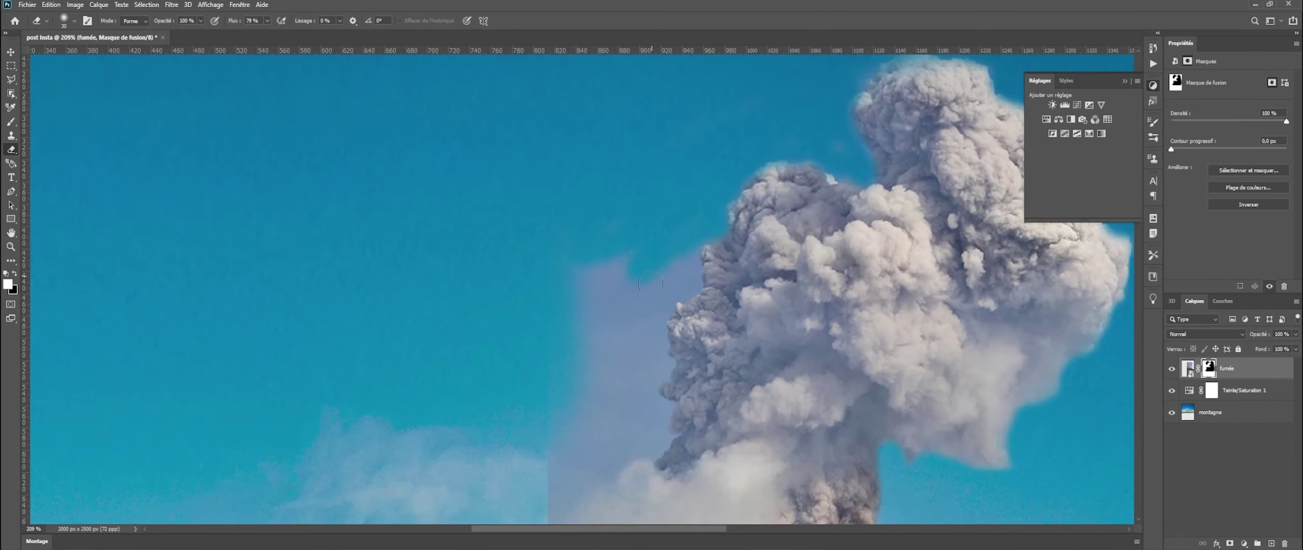
Step: Mask out the leftover pale sky along the plume's left side and down towards the crater
{"action": "scroll", "coordinate": [611, 285], "scroll_direction": "up", "scroll_amount": 5}
{"action": "left_click_drag", "start_coordinate": [407, 336], "coordinate": [555, 280]}
{"action": "scroll", "coordinate": [555, 279], "scroll_direction": "down", "scroll_amount": 7}
{"action": "left_click_drag", "start_coordinate": [456, 300], "coordinate": [452, 392]}
{"action": "scroll", "coordinate": [453, 305], "scroll_direction": "down", "scroll_amount": 3}
{"action": "left_click_drag", "start_coordinate": [455, 265], "coordinate": [667, 468]}
Step: Swap the colours to touch up the plume's right edge on the mask, and restore white as foreground
{"action": "scroll", "coordinate": [814, 152], "scroll_direction": "up", "scroll_amount": 6}
{"action": "key", "text": "x"}
{"action": "left_click_drag", "start_coordinate": [677, 239], "coordinate": [789, 38]}
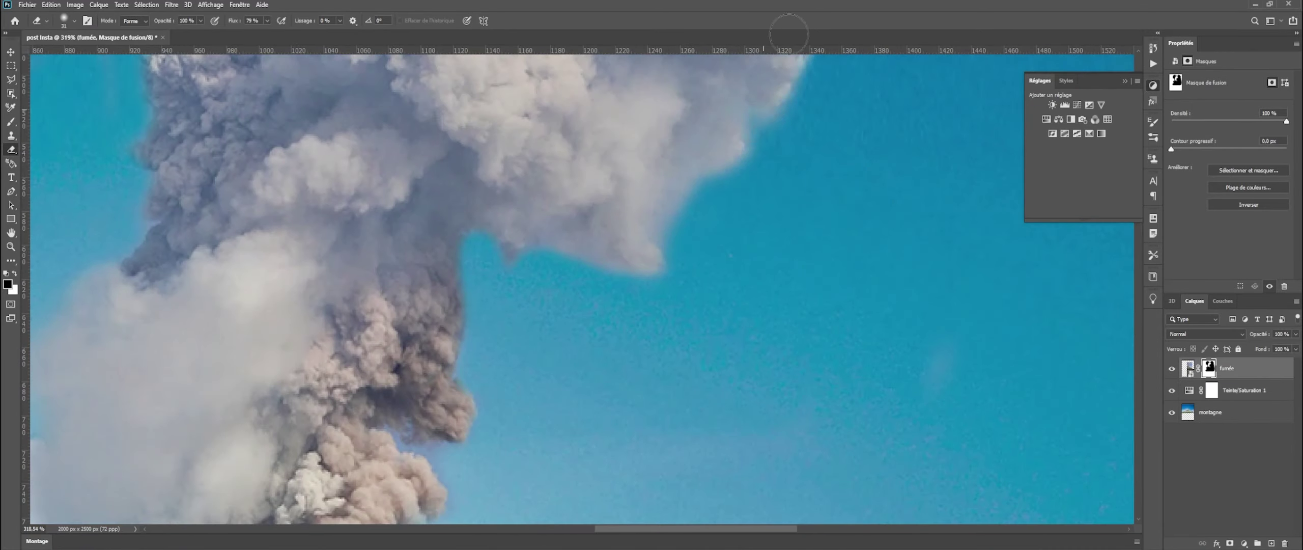
{"action": "scroll", "coordinate": [761, 205], "scroll_direction": "up", "scroll_amount": 5}
{"action": "scroll", "coordinate": [762, 205], "scroll_direction": "down", "scroll_amount": 8}
{"action": "key", "text": "x"}
{"action": "scroll", "coordinate": [773, 130], "scroll_direction": "up", "scroll_amount": 1}
{"action": "key", "text": "v"}
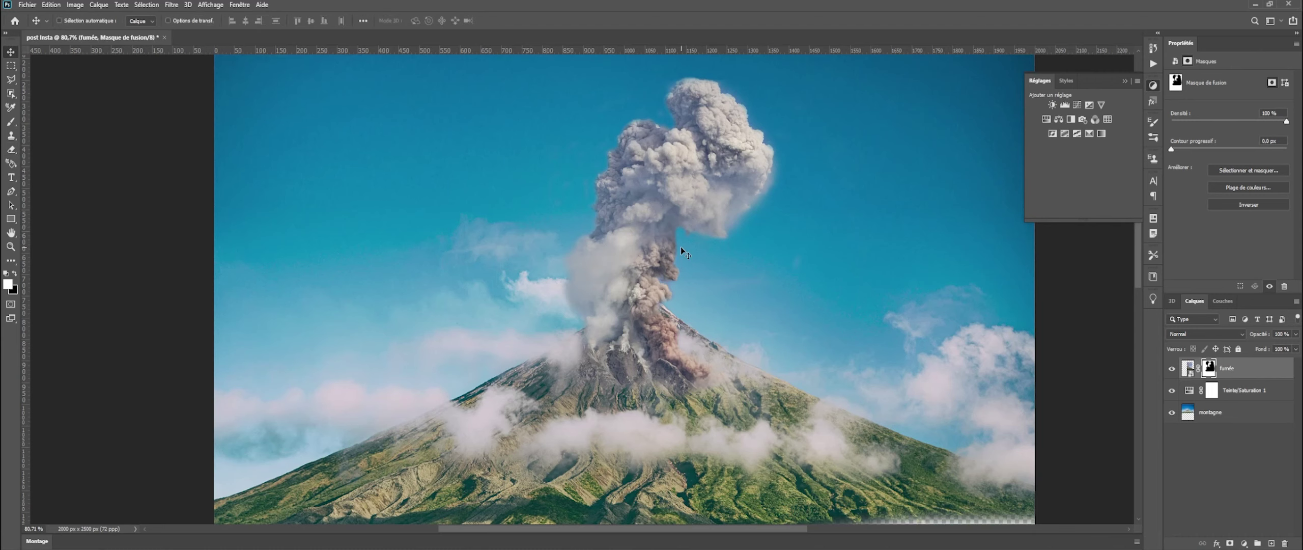
Step: Place the photo of the lava eruption and scale it down over the mountain's summit
{"action": "scroll", "coordinate": [664, 265], "scroll_direction": "down", "scroll_amount": 2}
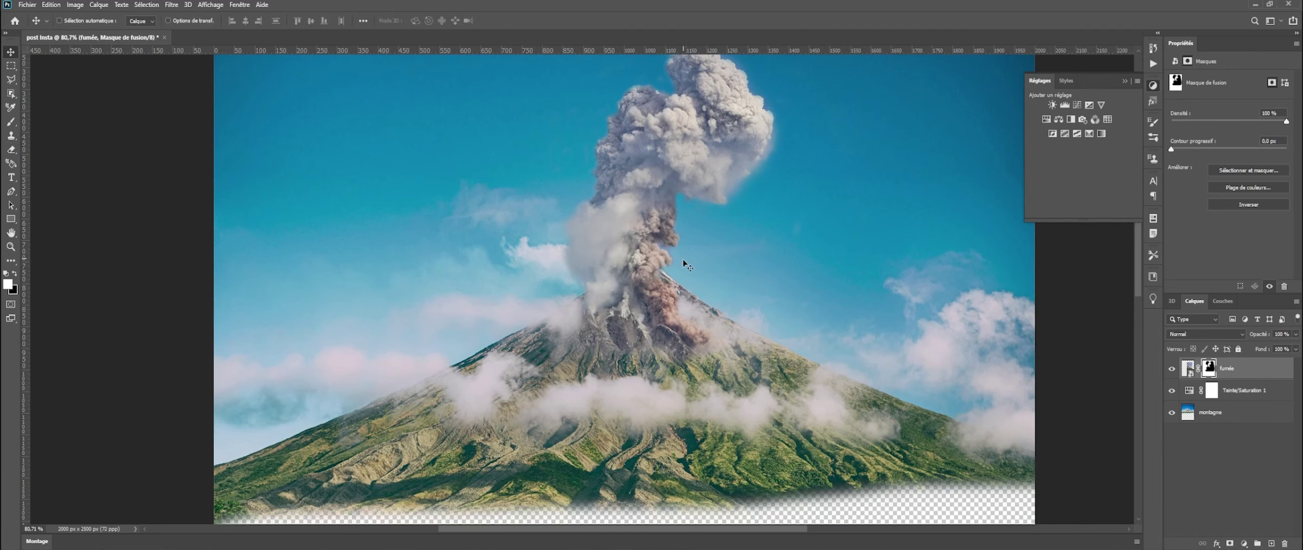
{"action": "scroll", "coordinate": [686, 265], "scroll_direction": "down", "scroll_amount": 3}
{"action": "scroll", "coordinate": [685, 293], "scroll_direction": "down", "scroll_amount": 1}
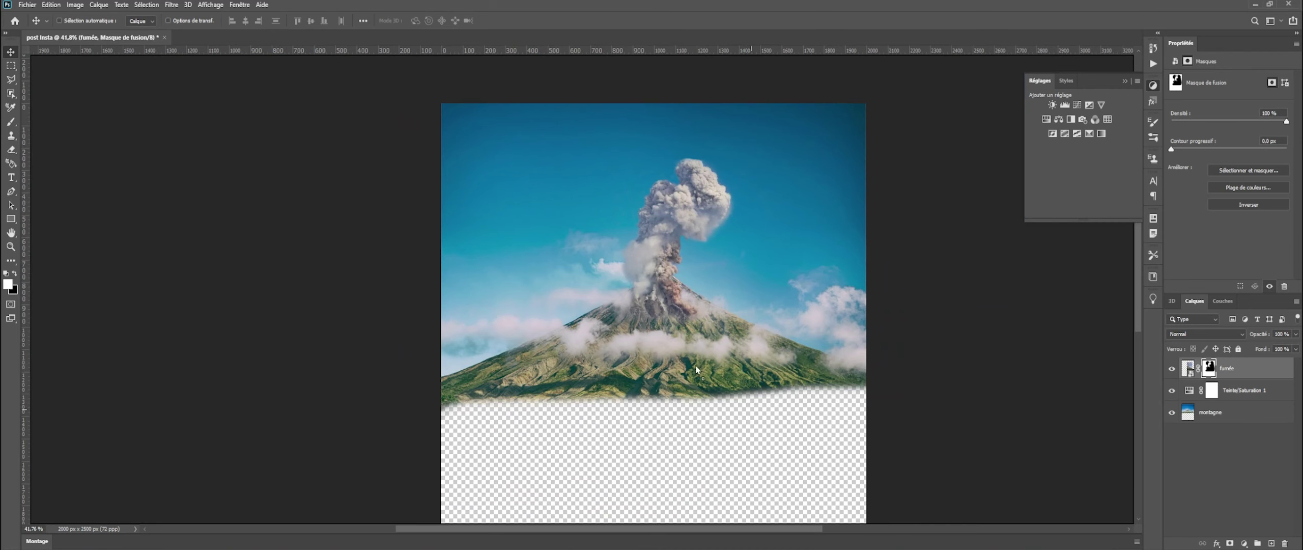
{"action": "scroll", "coordinate": [800, 201], "scroll_direction": "up", "scroll_amount": 3}
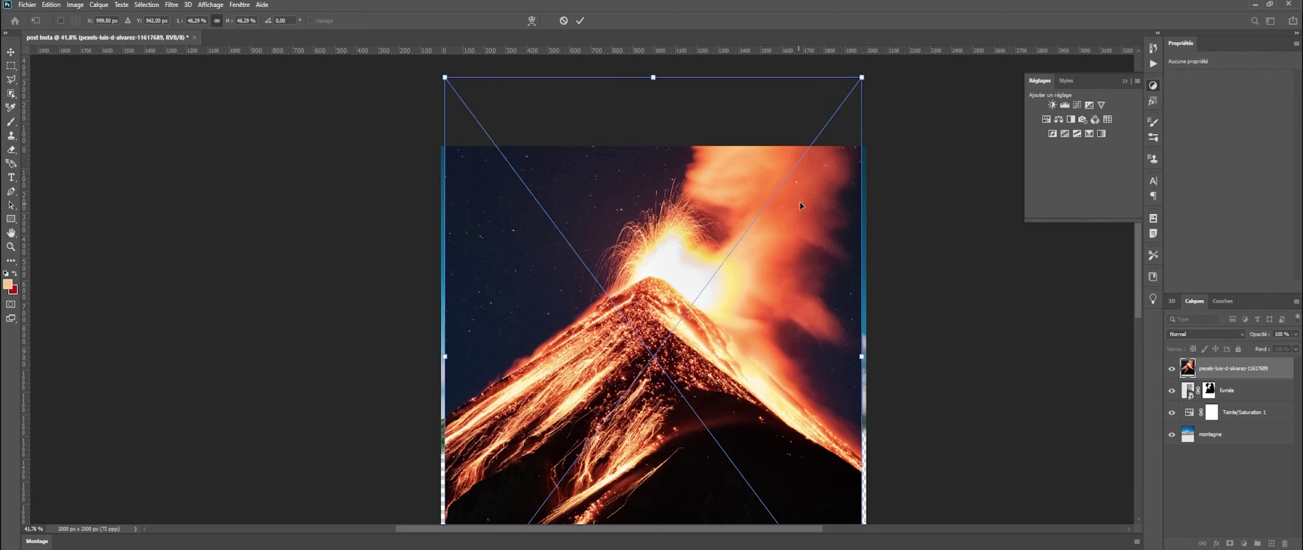
{"action": "left_click_drag", "start_coordinate": [863, 111], "coordinate": [759, 313]}
{"action": "left_click_drag", "start_coordinate": [774, 278], "coordinate": [676, 405]}
{"action": "left_click_drag", "start_coordinate": [642, 467], "coordinate": [666, 368]}
Step: Distort the lava photo's two lower corners outward to follow the mountain's slopes and apply the transformation
{"action": "scroll", "coordinate": [709, 414], "scroll_direction": "up", "scroll_amount": 2}
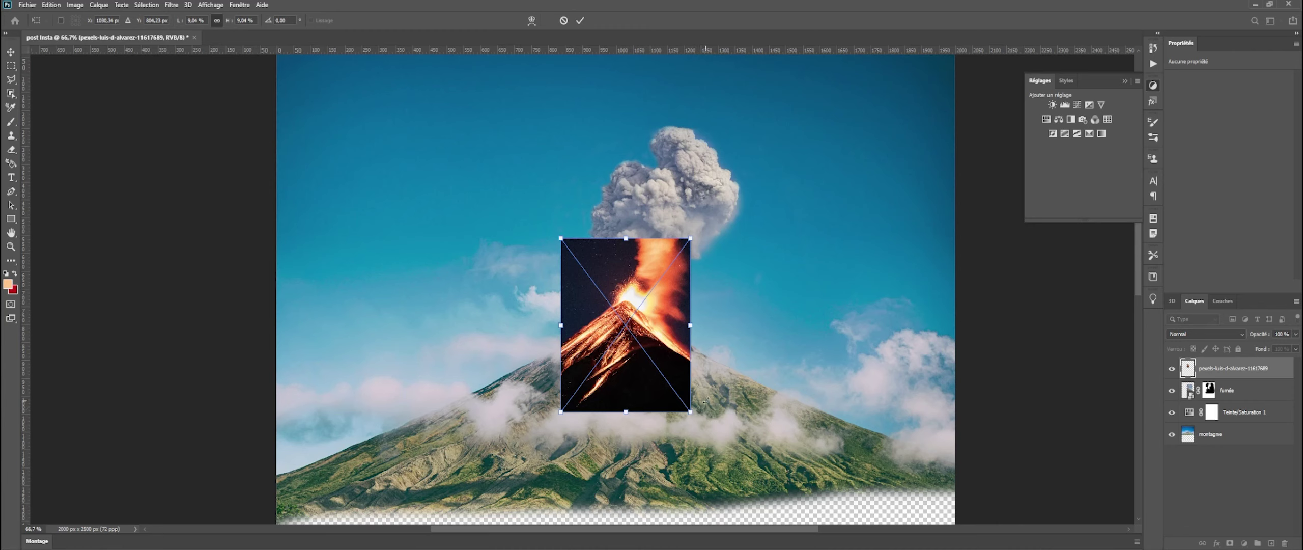
{"action": "left_click_drag", "start_coordinate": [690, 415], "coordinate": [703, 413]}
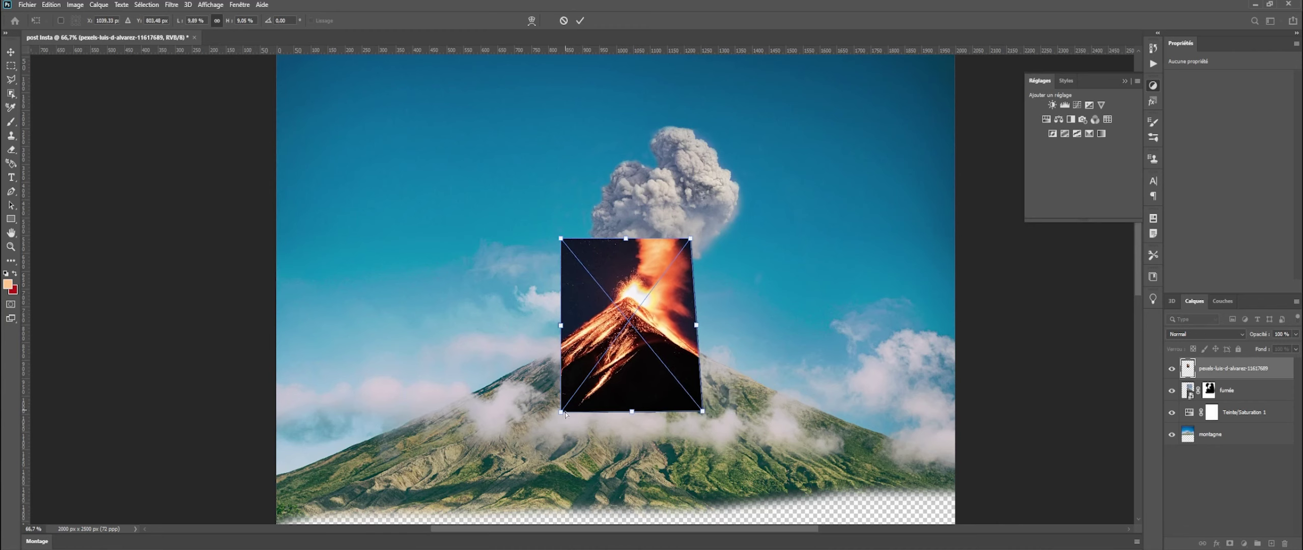
{"action": "left_click_drag", "start_coordinate": [565, 415], "coordinate": [561, 421]}
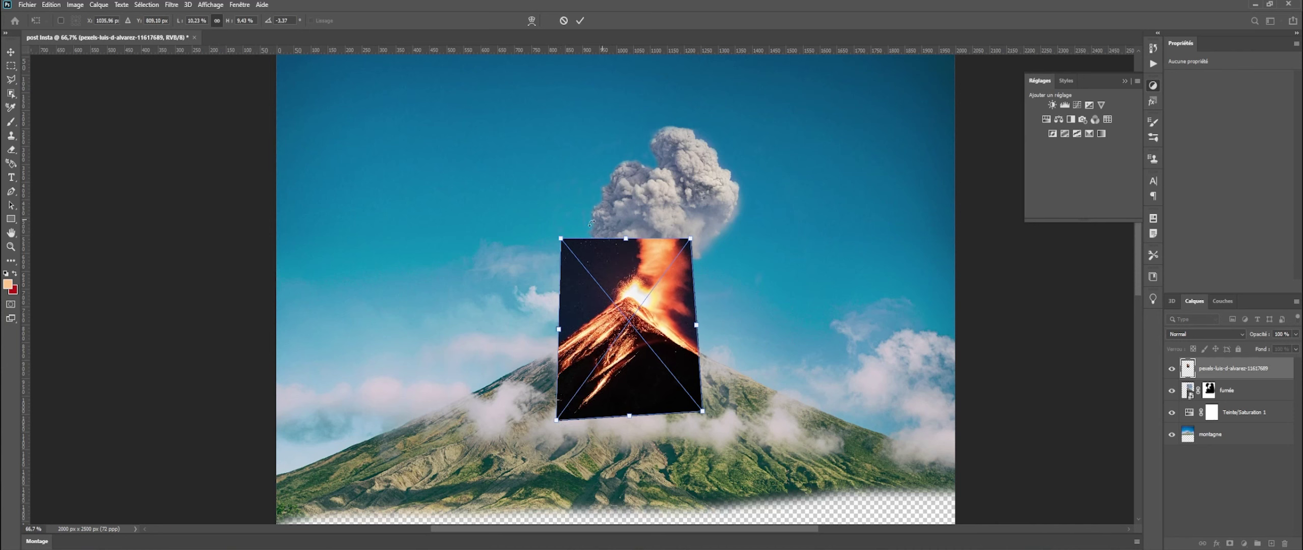
{"action": "left_click", "coordinate": [580, 22]}
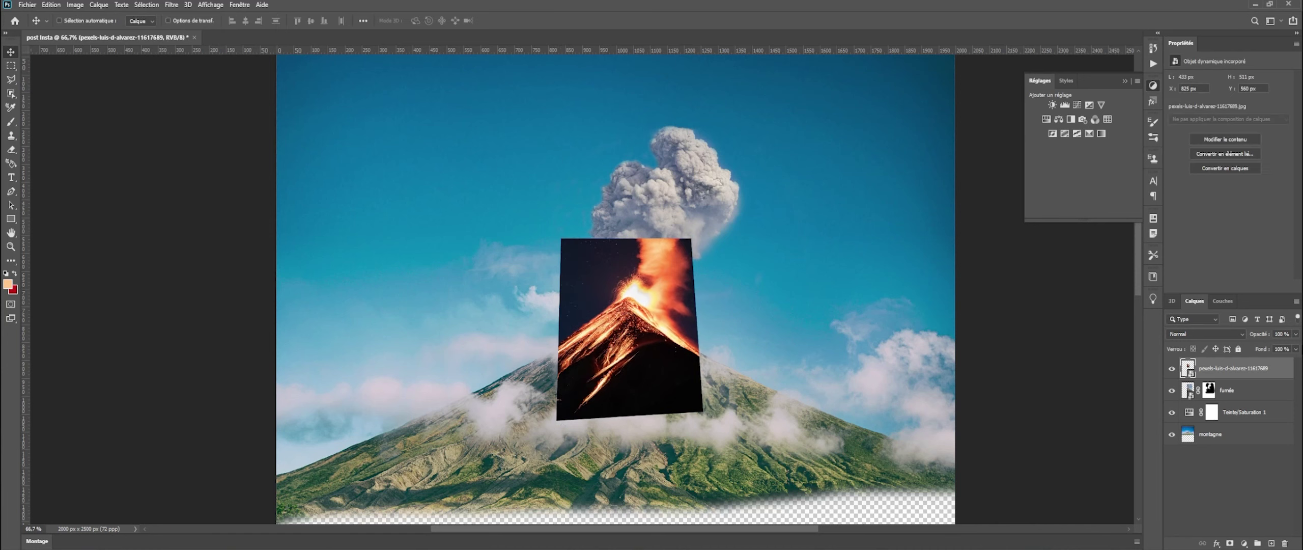
Step: Set the lava layer's blend mode to Superposition and add a layer mask, with the Brush ready in black
{"action": "left_click", "coordinate": [1227, 335]}
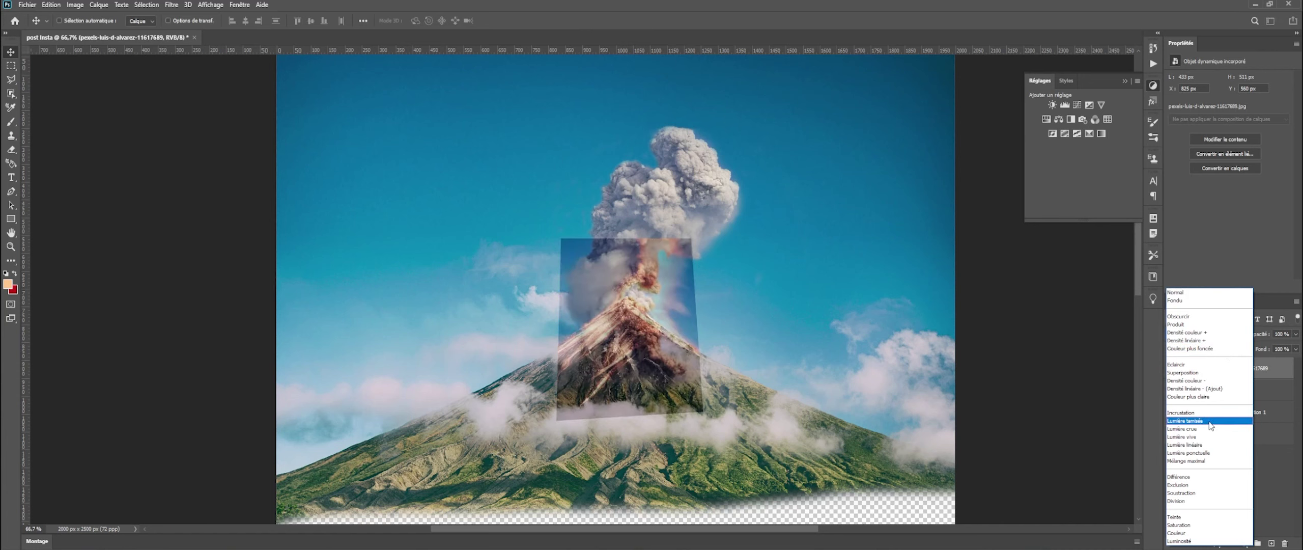
{"action": "left_click", "coordinate": [1219, 372]}
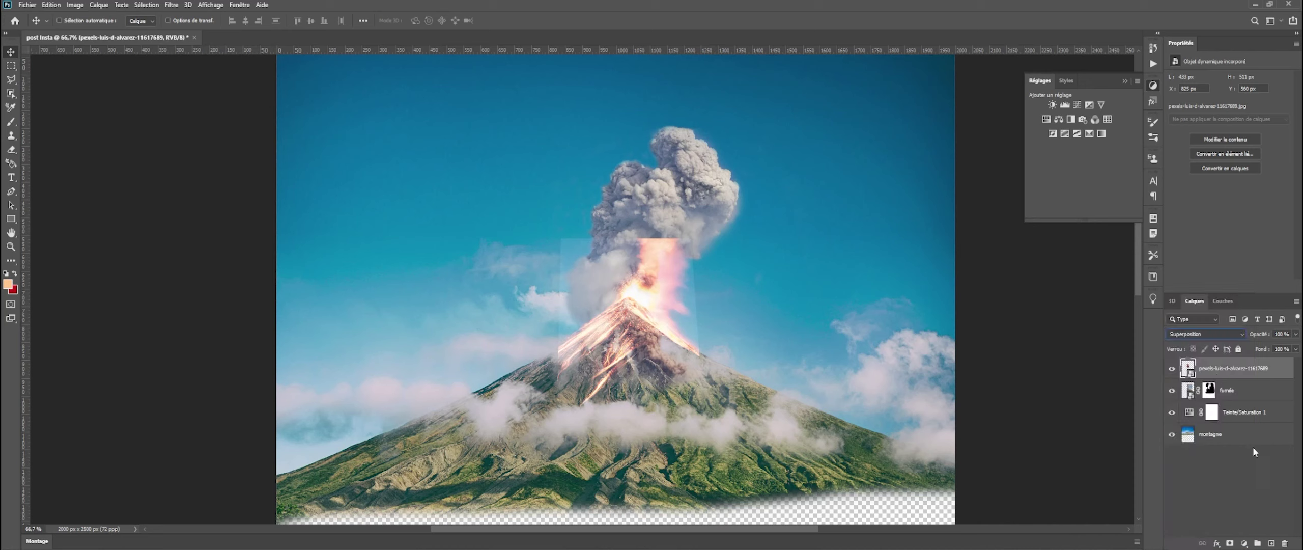
{"action": "left_click", "coordinate": [1231, 543]}
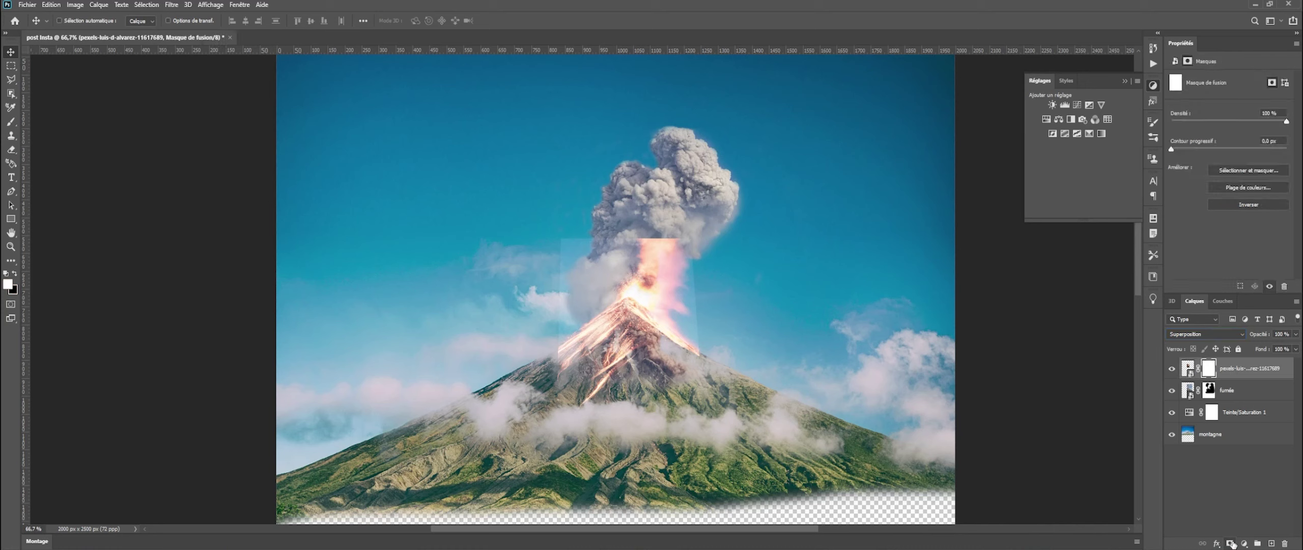
{"action": "left_click", "coordinate": [12, 123]}
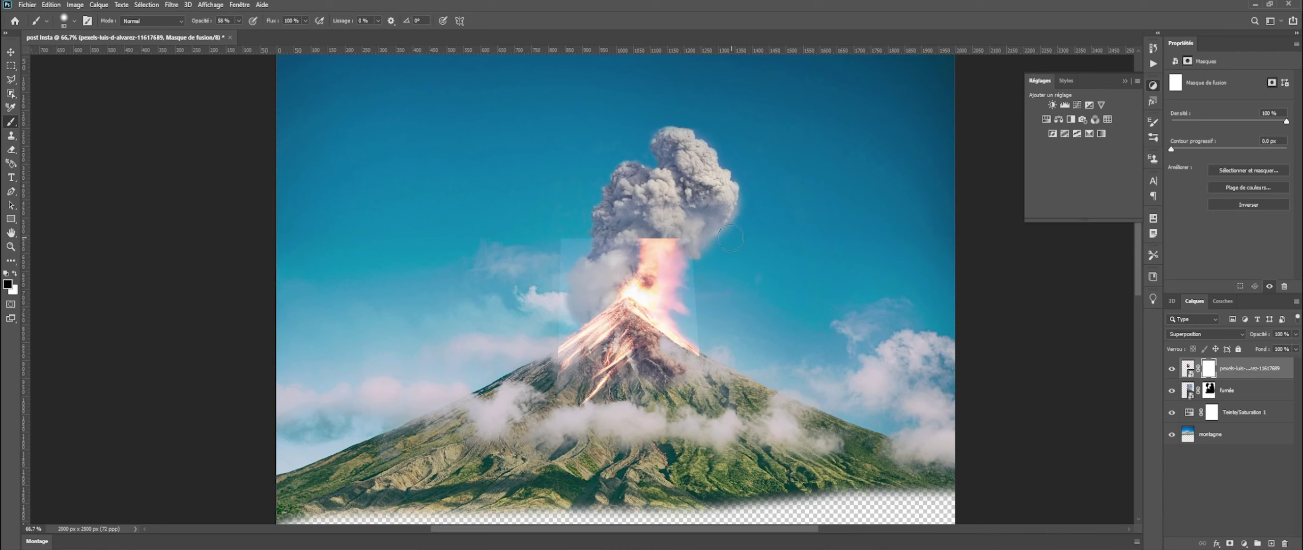
Step: Mask out the lava photo's upper and left edges and the glow above the crater, raising the brush opacity to 86 %
{"action": "mouse_move", "coordinate": [730, 239]}
{"action": "left_mouse_down"}
{"action": "mouse_move", "coordinate": [589, 245]}
{"action": "mouse_move", "coordinate": [662, 238]}
{"action": "left_mouse_up"}
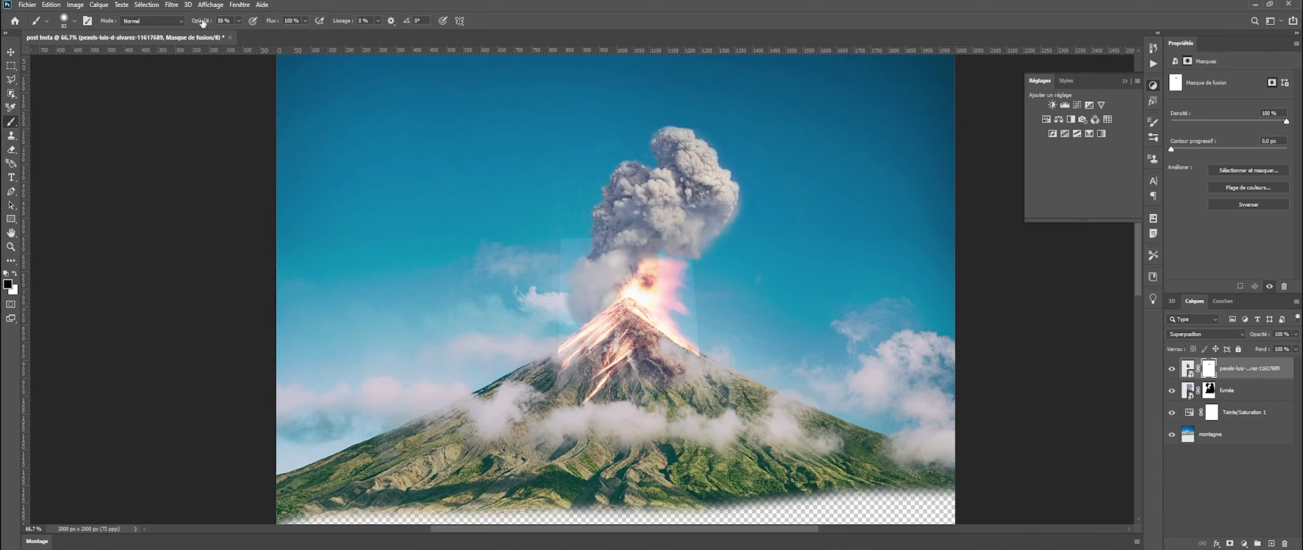
{"action": "left_click", "coordinate": [239, 21]}
{"action": "scroll", "coordinate": [643, 150], "scroll_direction": "up", "scroll_amount": 5}
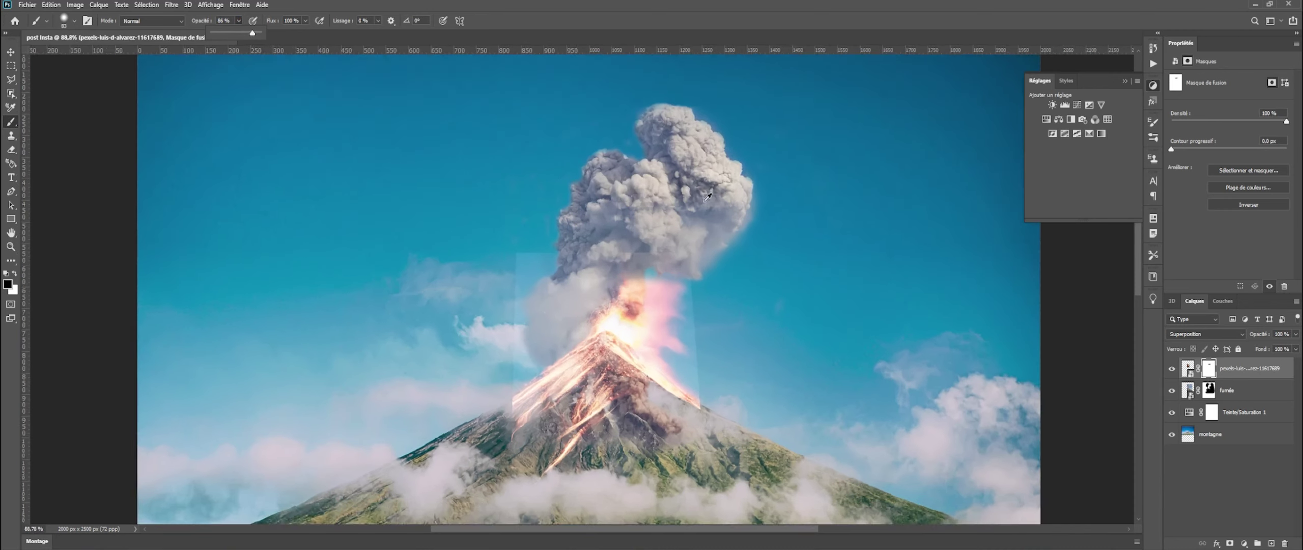
{"action": "left_click", "coordinate": [437, 290]}
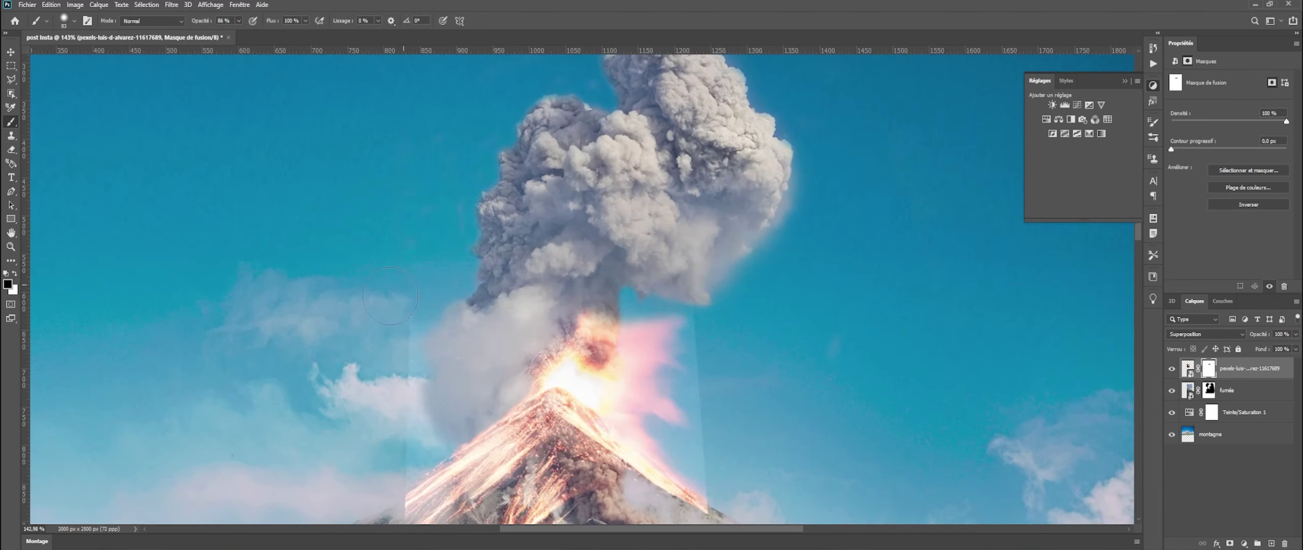
{"action": "mouse_move", "coordinate": [520, 292]}
{"action": "left_mouse_down"}
{"action": "mouse_move", "coordinate": [504, 351]}
{"action": "mouse_move", "coordinate": [444, 398]}
{"action": "left_mouse_up"}
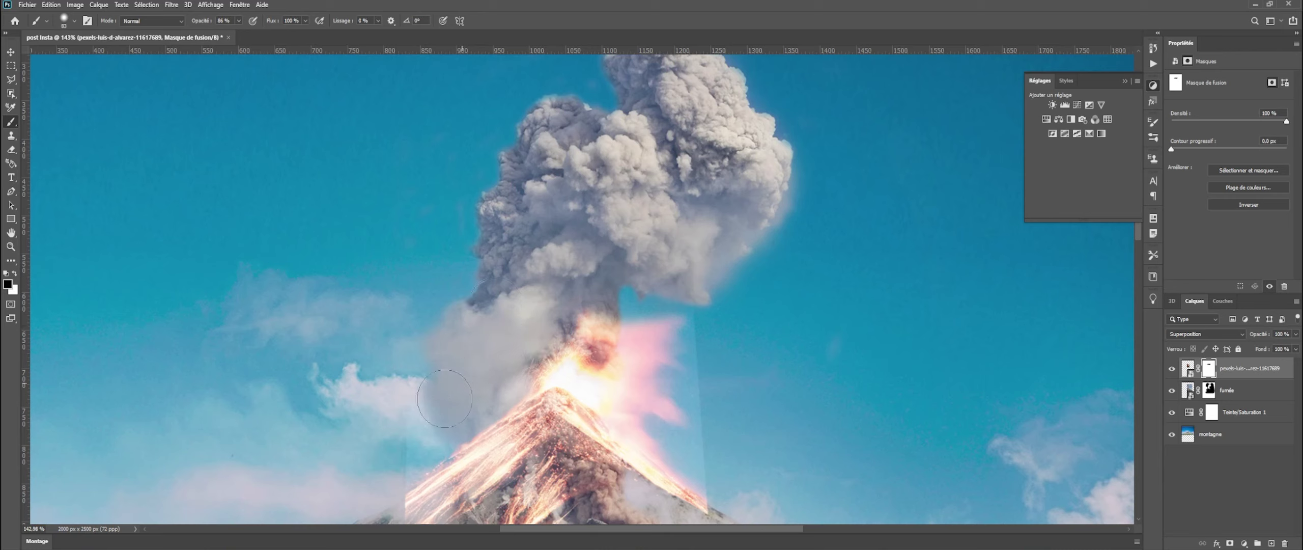
{"action": "mouse_move", "coordinate": [591, 326]}
{"action": "left_mouse_down"}
{"action": "mouse_move", "coordinate": [610, 351]}
{"action": "mouse_move", "coordinate": [524, 379]}
{"action": "mouse_move", "coordinate": [558, 363]}
{"action": "mouse_move", "coordinate": [657, 408]}
{"action": "mouse_move", "coordinate": [622, 343]}
{"action": "left_mouse_up"}
Step: Paint black on the lava mask to hide the photo's visible edges beyond the mountain's right and left slopes
{"action": "scroll", "coordinate": [660, 251], "scroll_direction": "down", "scroll_amount": 3}
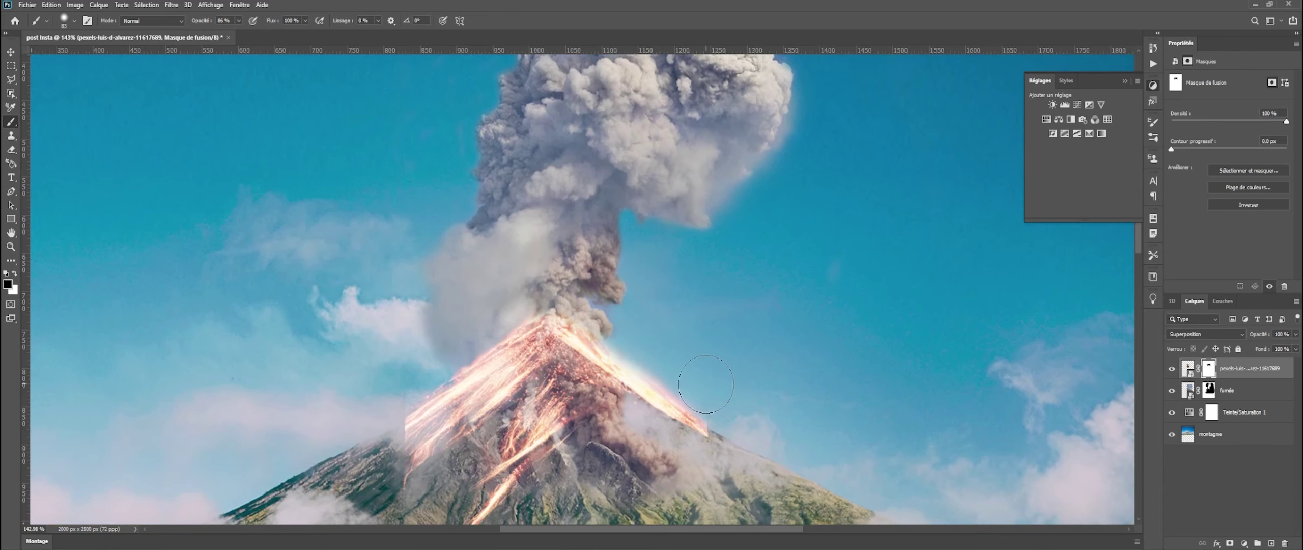
{"action": "mouse_move", "coordinate": [727, 424]}
{"action": "left_mouse_down"}
{"action": "mouse_move", "coordinate": [712, 427]}
{"action": "mouse_move", "coordinate": [729, 417]}
{"action": "left_mouse_up"}
{"action": "left_click_drag", "start_coordinate": [755, 342], "coordinate": [744, 212]}
{"action": "left_click_drag", "start_coordinate": [713, 409], "coordinate": [653, 352]}
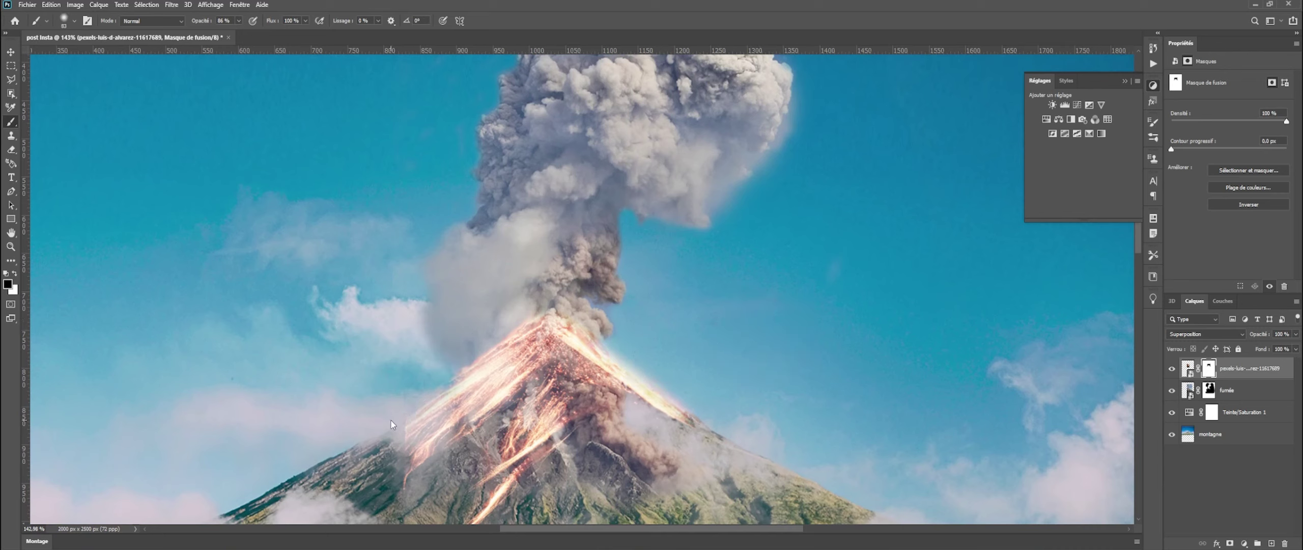
{"action": "left_click_drag", "start_coordinate": [392, 408], "coordinate": [401, 456]}
{"action": "scroll", "coordinate": [448, 417], "scroll_direction": "down", "scroll_amount": 4}
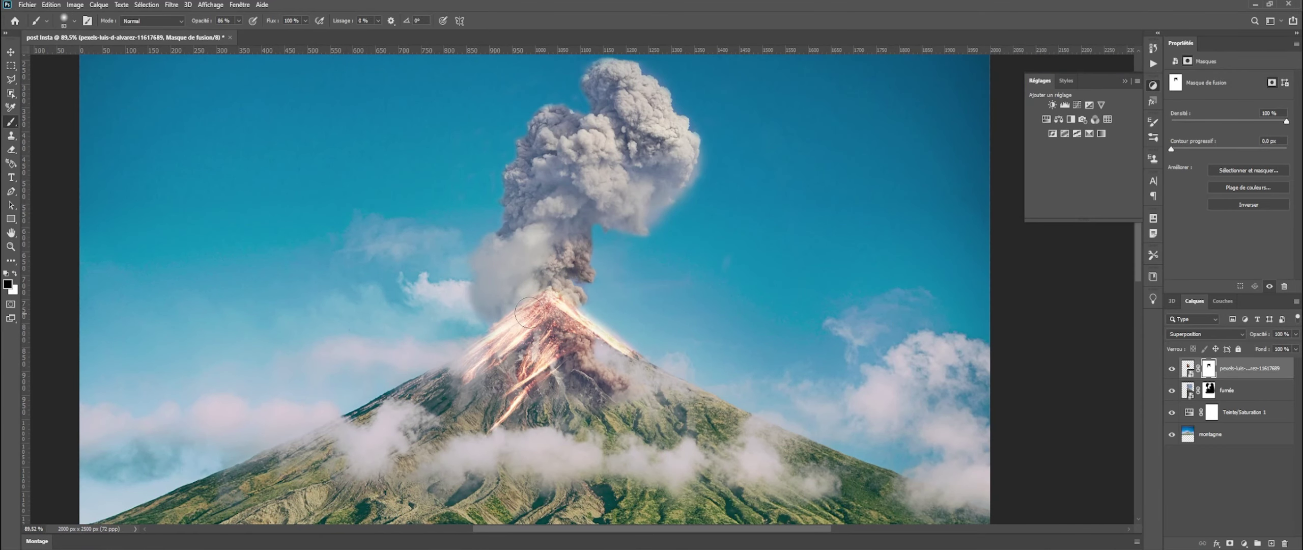
{"action": "key", "text": "v"}
{"action": "mouse_move", "coordinate": [555, 318]}
{"action": "left_mouse_down"}
{"action": "mouse_move", "coordinate": [558, 329]}
{"action": "mouse_move", "coordinate": [580, 316]}
{"action": "left_mouse_up"}
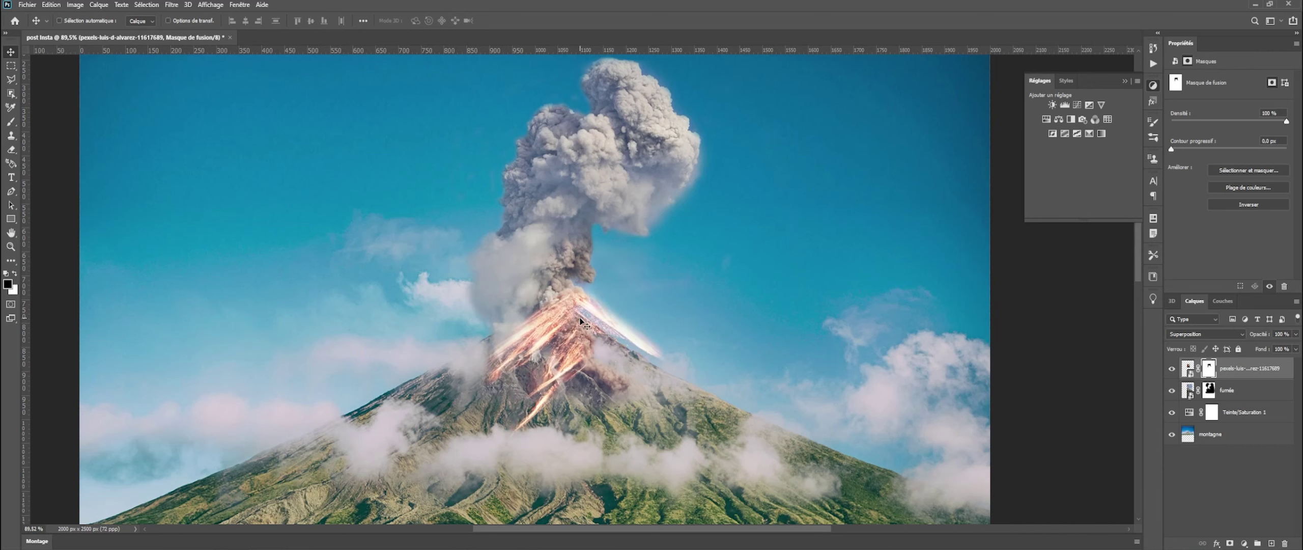
{"action": "key", "text": "ctrl+z"}
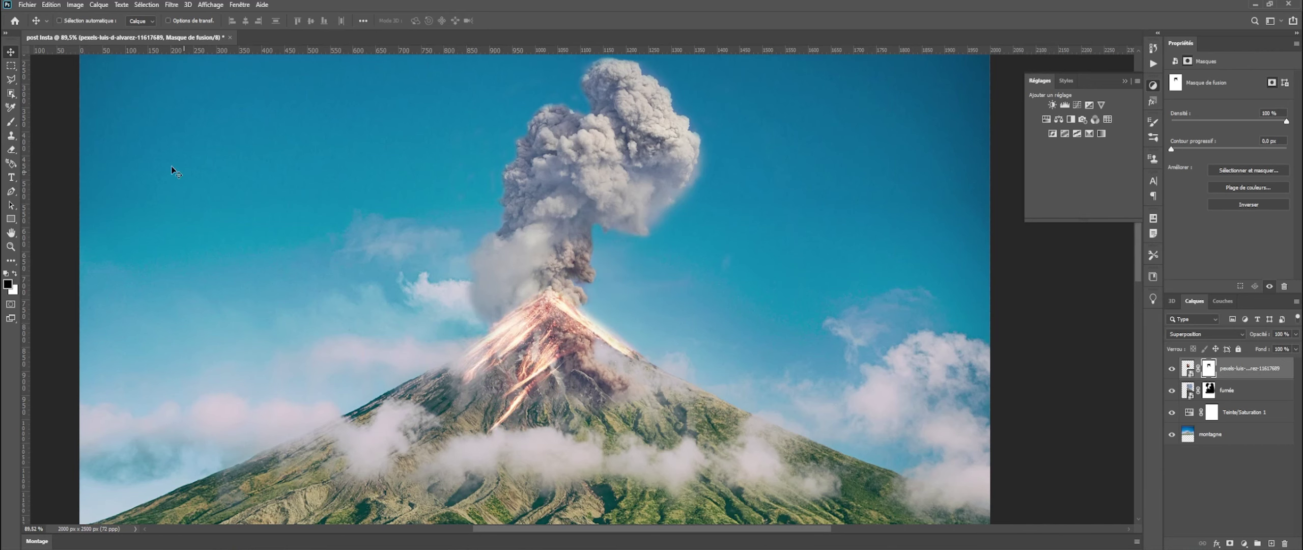
{"action": "left_click", "coordinate": [11, 122]}
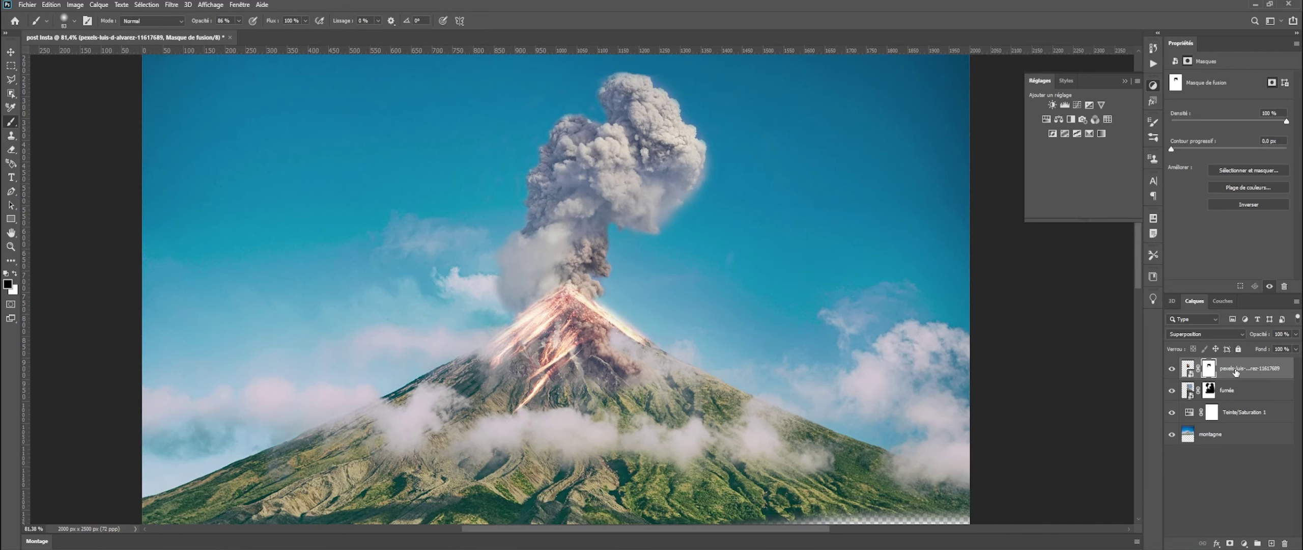
Step: Rename the lava photo's layer as LAVE
{"action": "left_click", "coordinate": [1187, 369]}
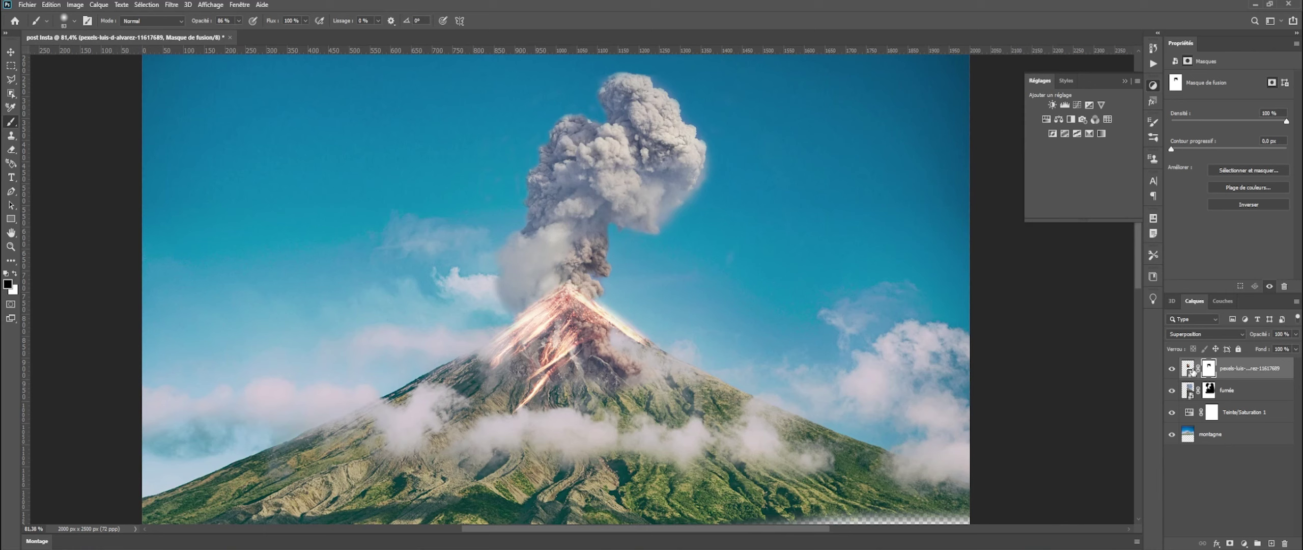
{"action": "double_click", "coordinate": [1248, 370]}
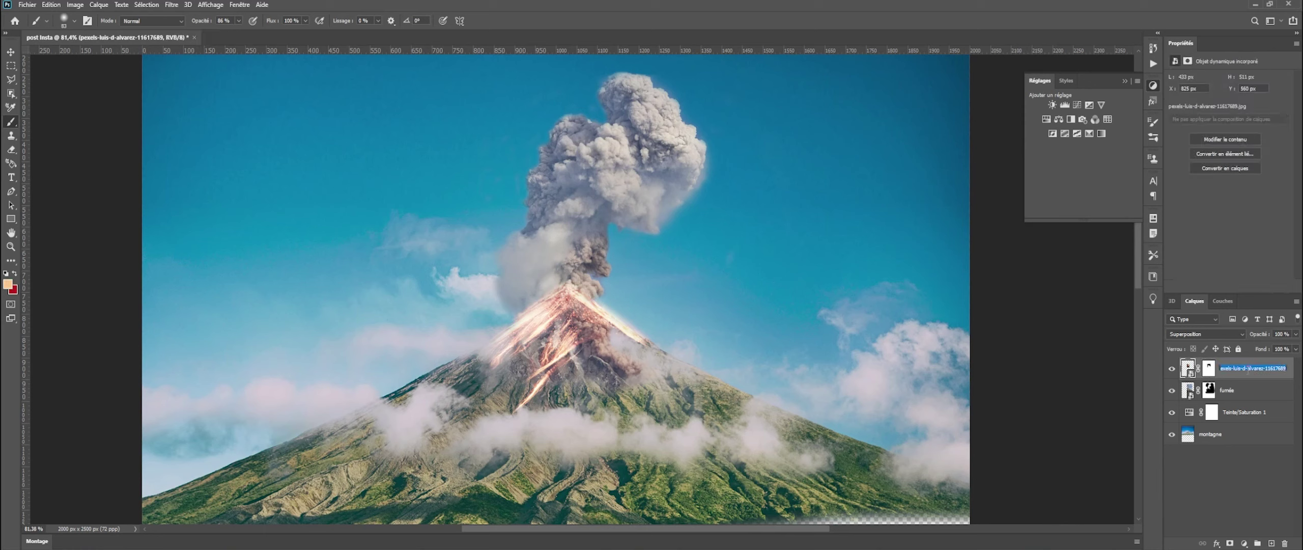
{"action": "type", "text": "LAVE"}
{"action": "key", "text": "Return"}
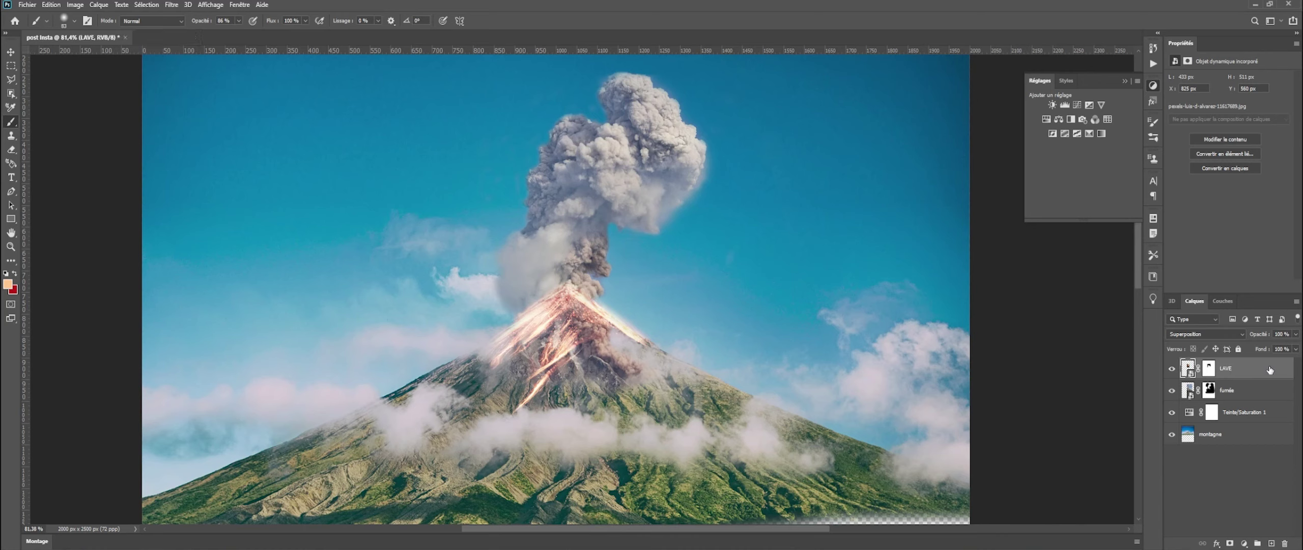
Step: Add a Teinte/Saturation adjustment clipped to the LAVE layer, strongly raising its saturation and slightly shifting its hue
{"action": "left_click", "coordinate": [1046, 120]}
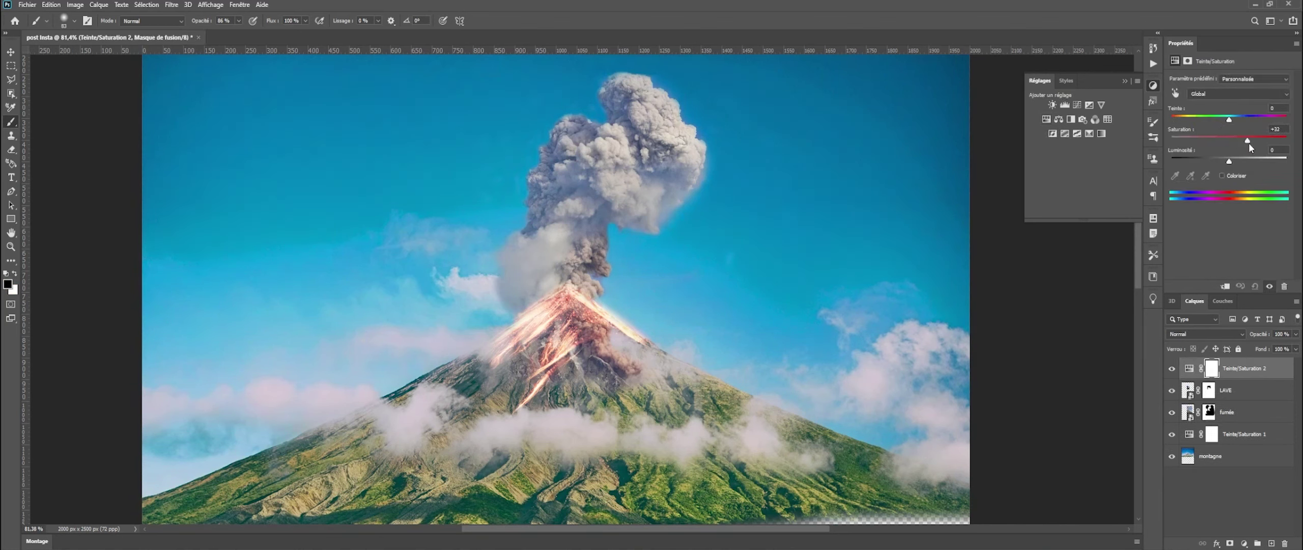
{"action": "left_click_drag", "start_coordinate": [1251, 147], "coordinate": [1275, 142]}
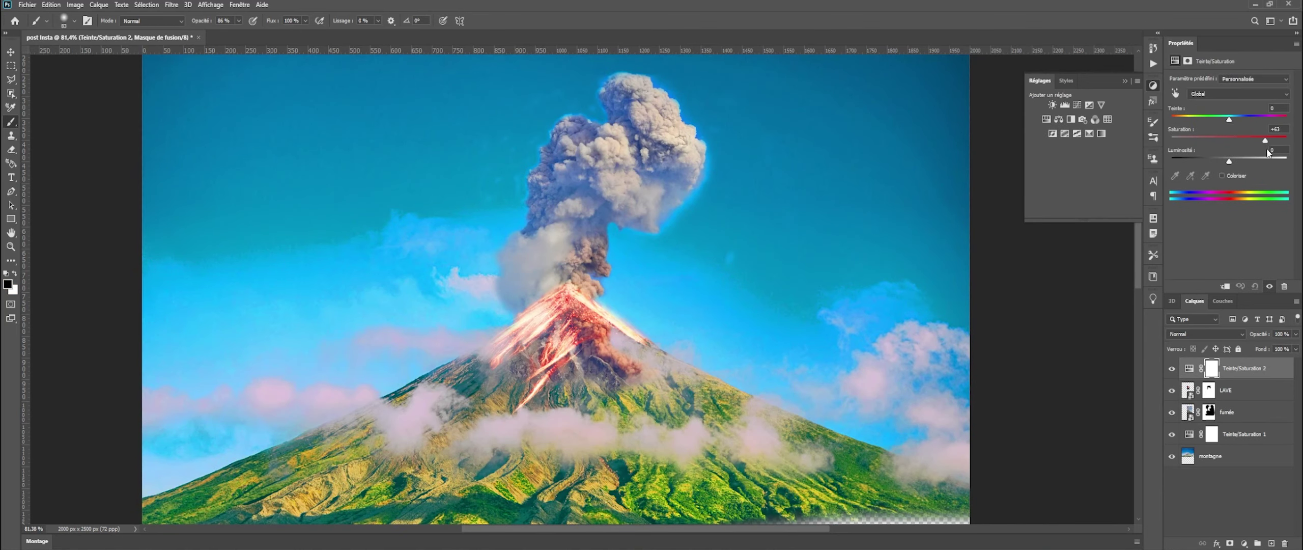
{"action": "left_click", "coordinate": [1227, 286]}
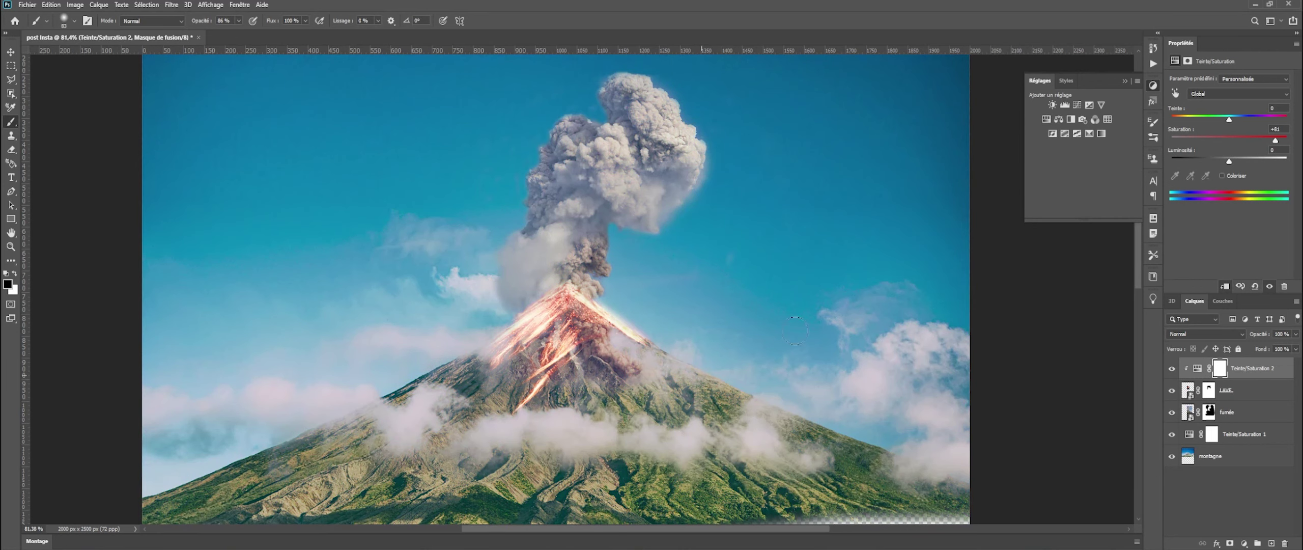
{"action": "mouse_move", "coordinate": [1276, 141]}
{"action": "left_mouse_down"}
{"action": "mouse_move", "coordinate": [1220, 141]}
{"action": "mouse_move", "coordinate": [1268, 150]}
{"action": "left_mouse_up"}
{"action": "left_click_drag", "start_coordinate": [1224, 120], "coordinate": [1232, 120]}
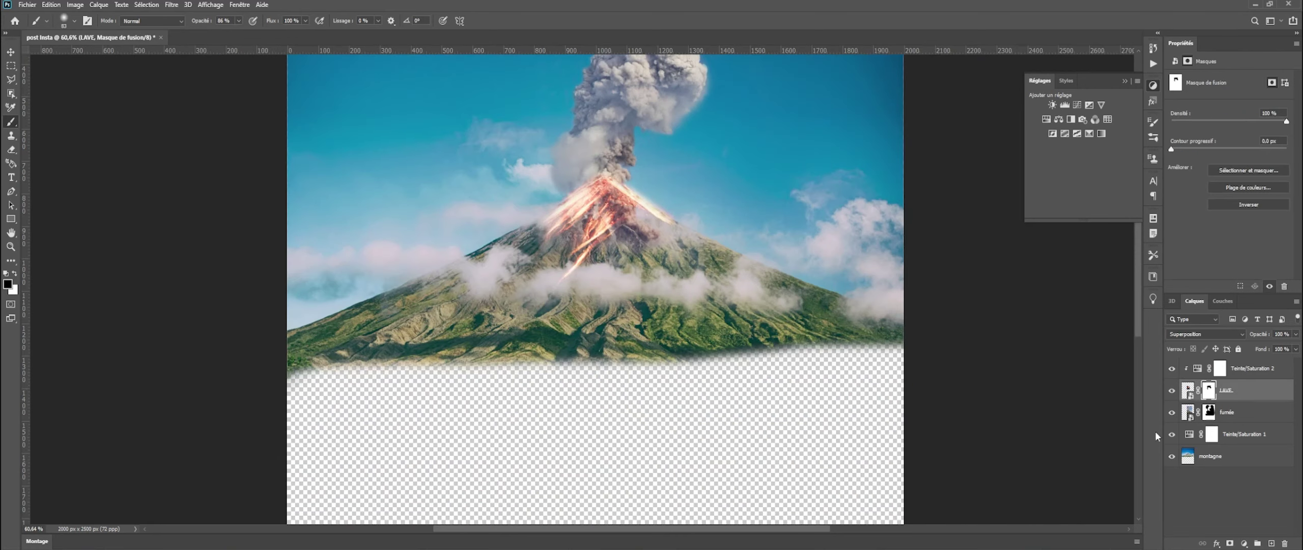
Step: Duplicate the fumée layer, rename the copy fumée ombre and place it beneath the original smoke layer
{"action": "left_click", "coordinate": [1251, 410]}
{"action": "key", "text": "ctrl+j"}
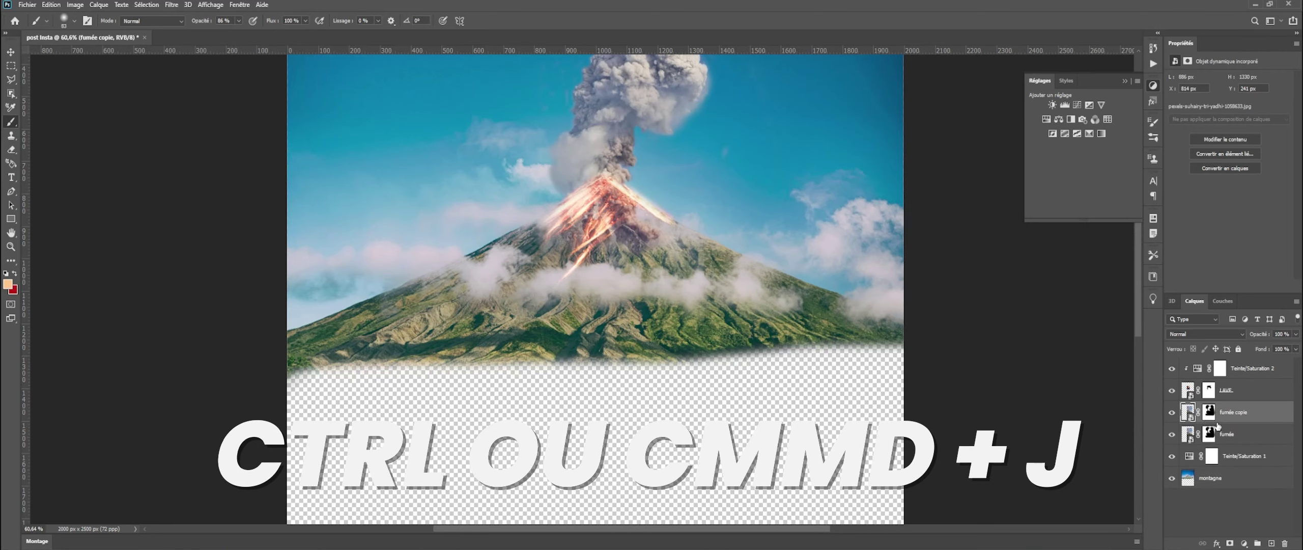
{"action": "double_click", "coordinate": [1242, 412]}
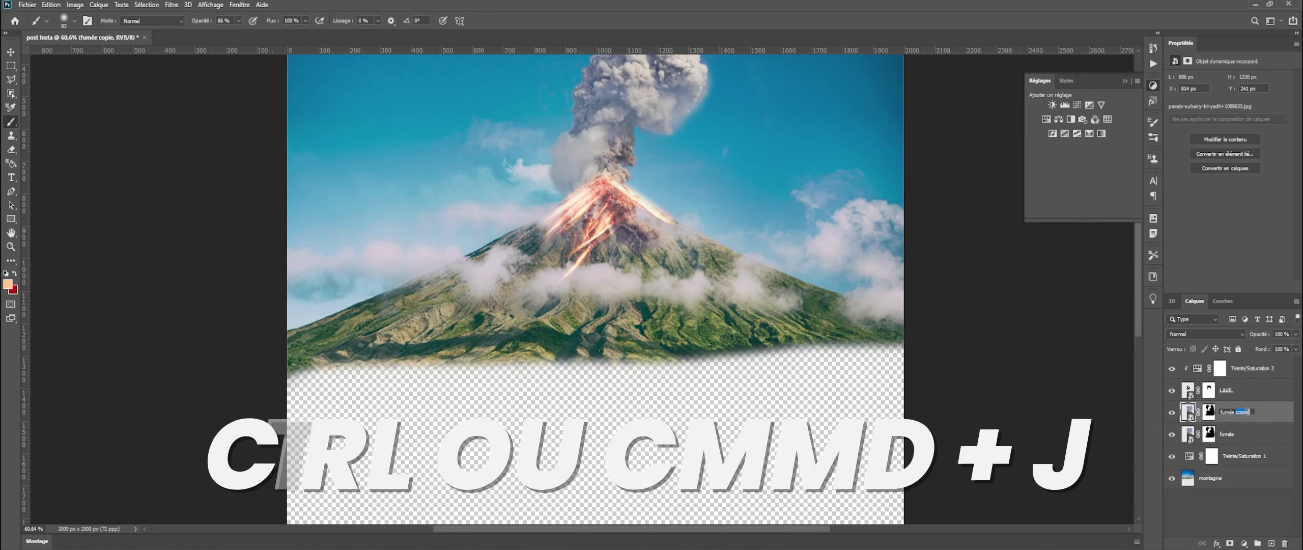
{"action": "type", "text": "ombre"}
{"action": "key", "text": "Return"}
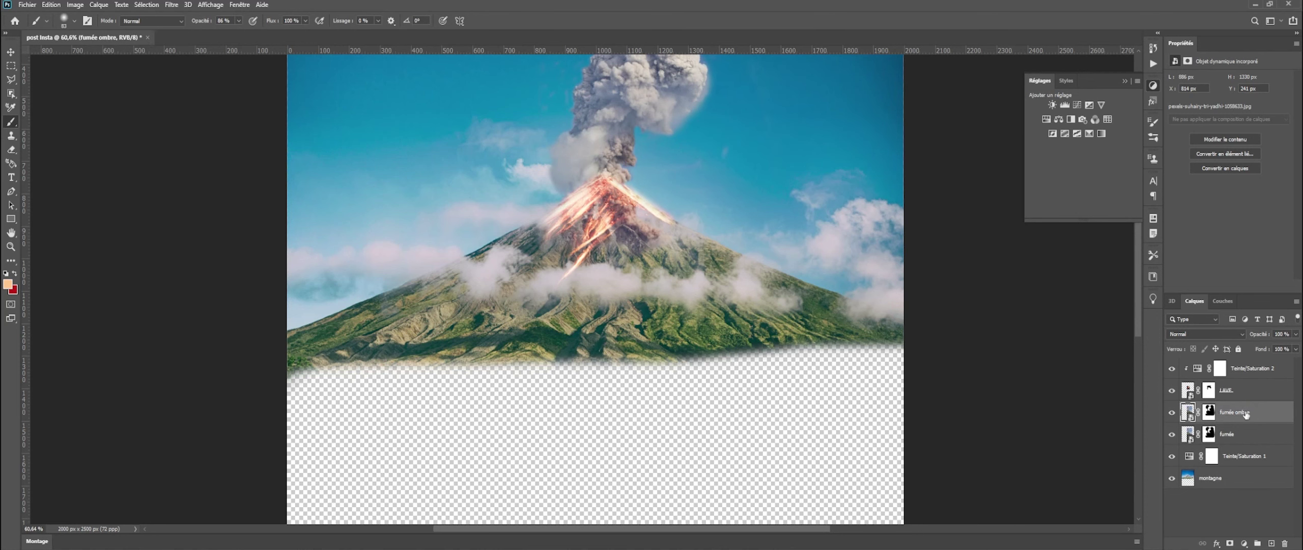
{"action": "left_click_drag", "start_coordinate": [1245, 413], "coordinate": [1257, 435]}
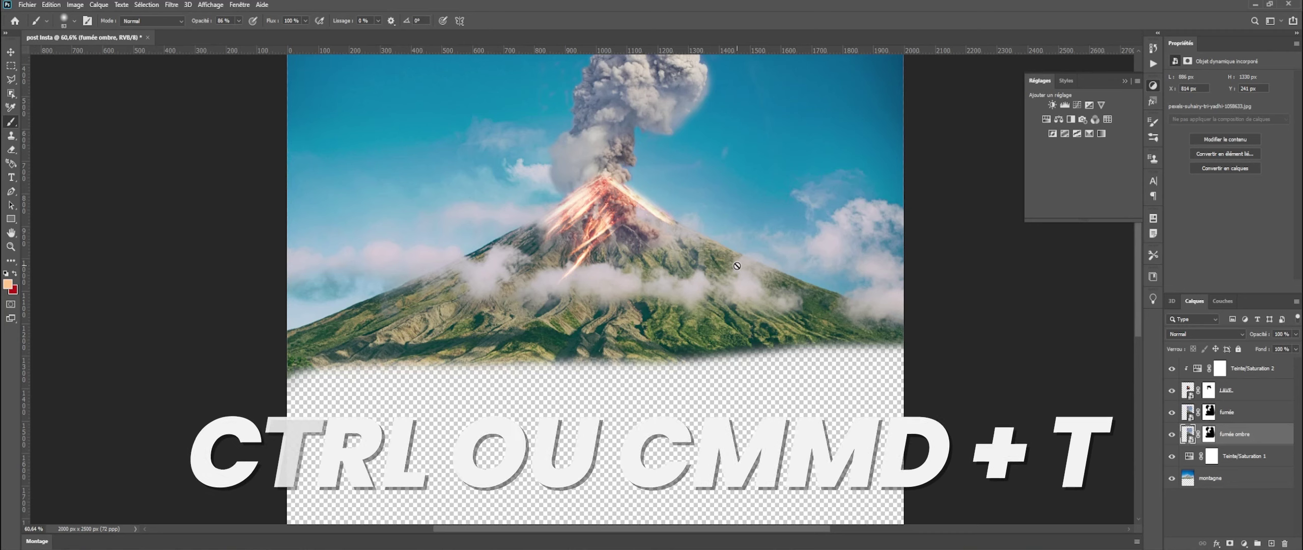
Step: Rotate the fumée ombre layer to about -132° and move it over the mountain's left slope, applying the transformation
{"action": "key", "text": "ctrl+t"}
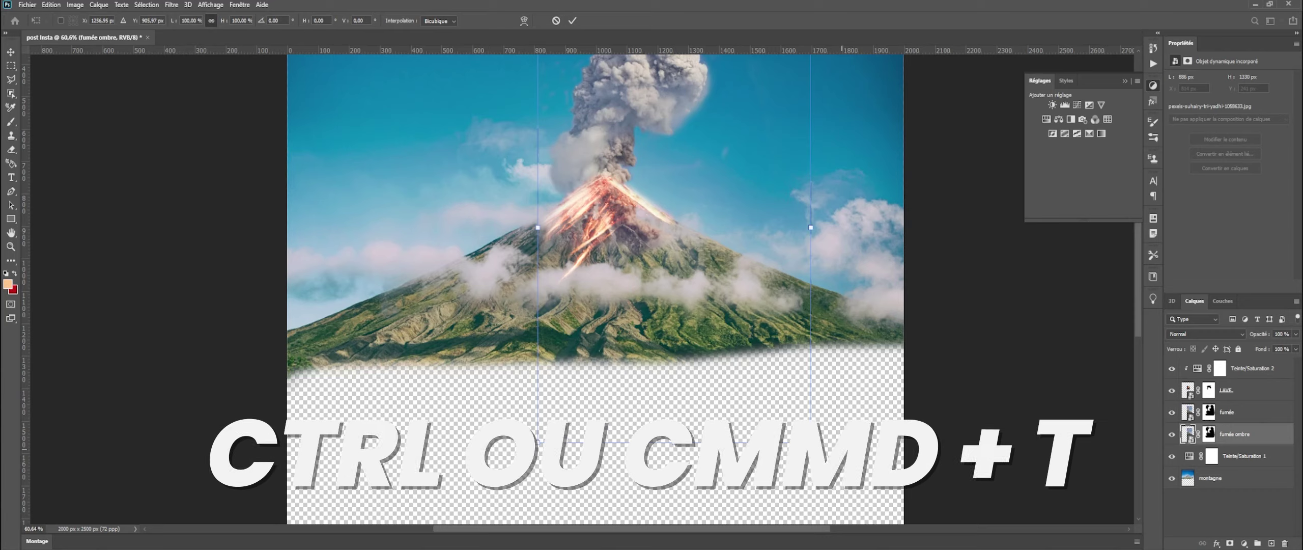
{"action": "left_click_drag", "start_coordinate": [842, 449], "coordinate": [929, 53]}
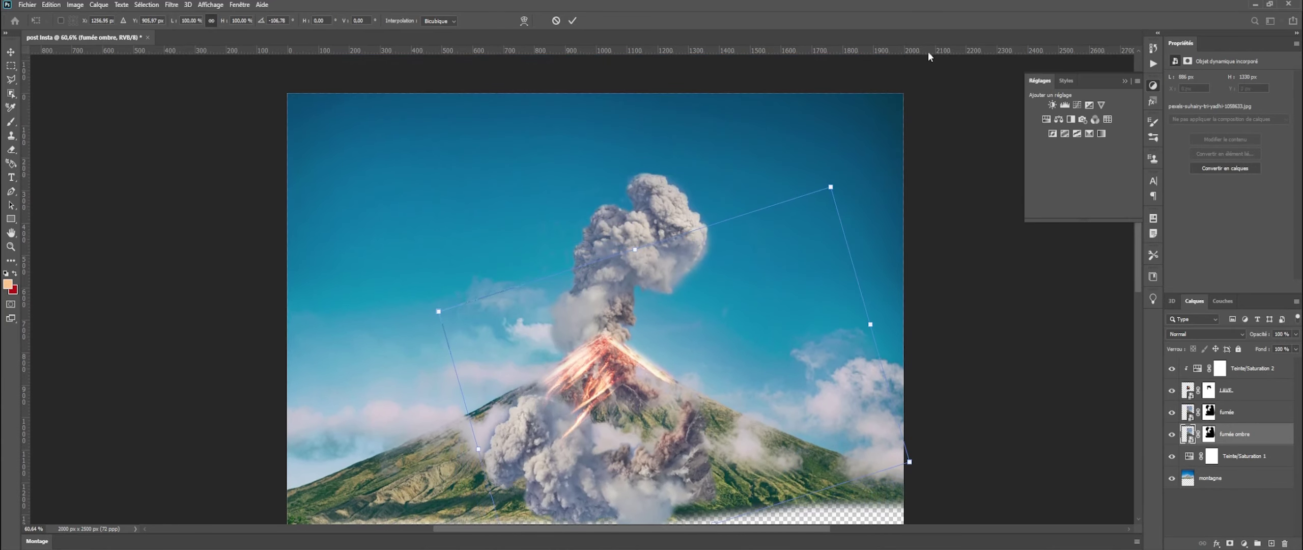
{"action": "scroll", "coordinate": [733, 354], "scroll_direction": "down", "scroll_amount": 3}
{"action": "left_click_drag", "start_coordinate": [661, 421], "coordinate": [593, 366]}
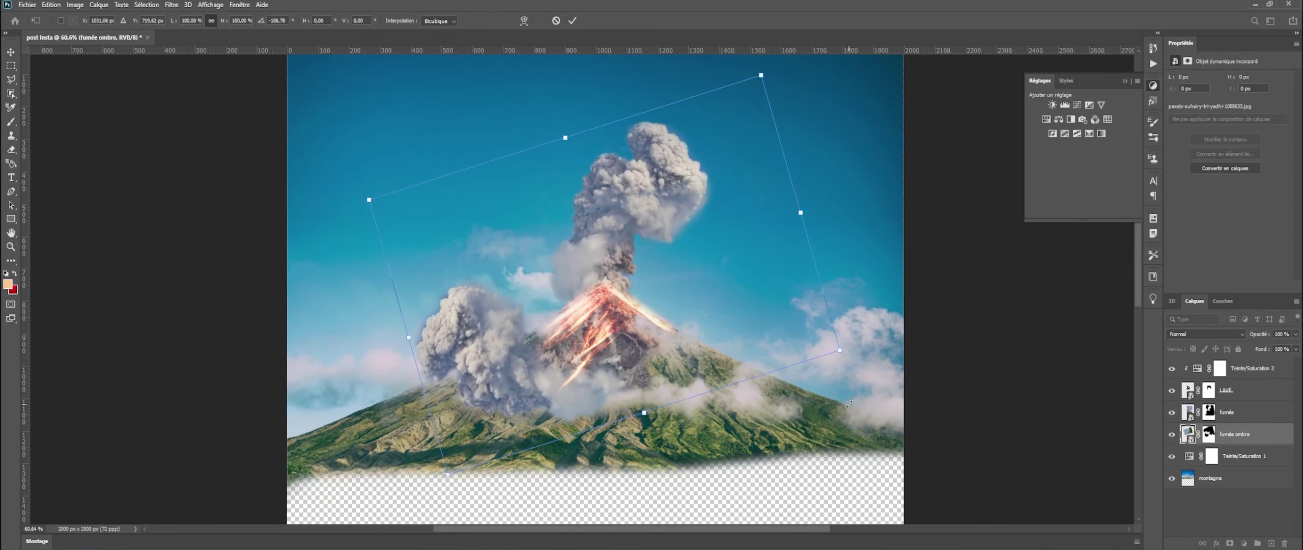
{"action": "left_click_drag", "start_coordinate": [848, 404], "coordinate": [902, 159]}
{"action": "left_click_drag", "start_coordinate": [668, 377], "coordinate": [560, 362]}
{"action": "left_click_drag", "start_coordinate": [757, 159], "coordinate": [742, 218]}
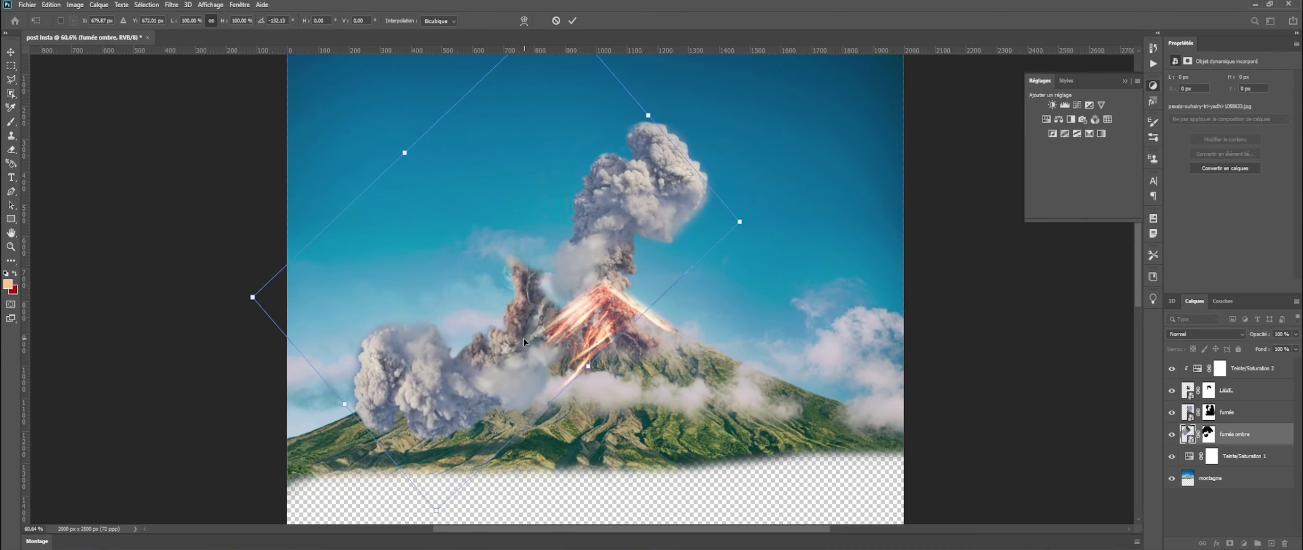
{"action": "mouse_move", "coordinate": [512, 345]}
{"action": "left_mouse_down"}
{"action": "mouse_move", "coordinate": [582, 358]}
{"action": "mouse_move", "coordinate": [528, 351]}
{"action": "left_mouse_up"}
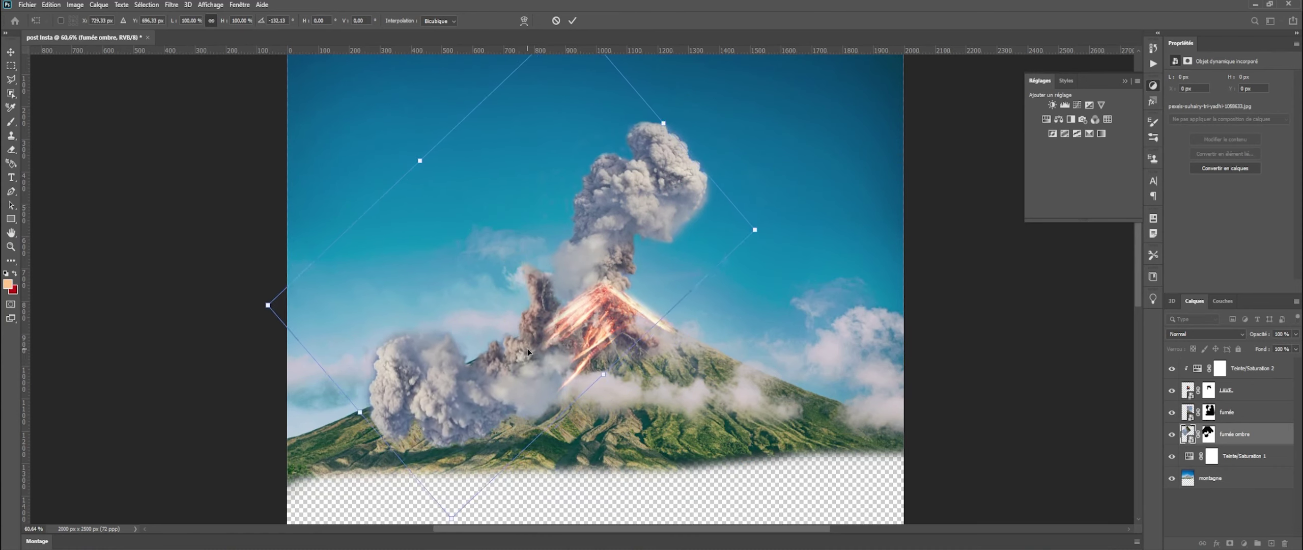
{"action": "left_click", "coordinate": [572, 20]}
{"action": "key", "text": "b"}
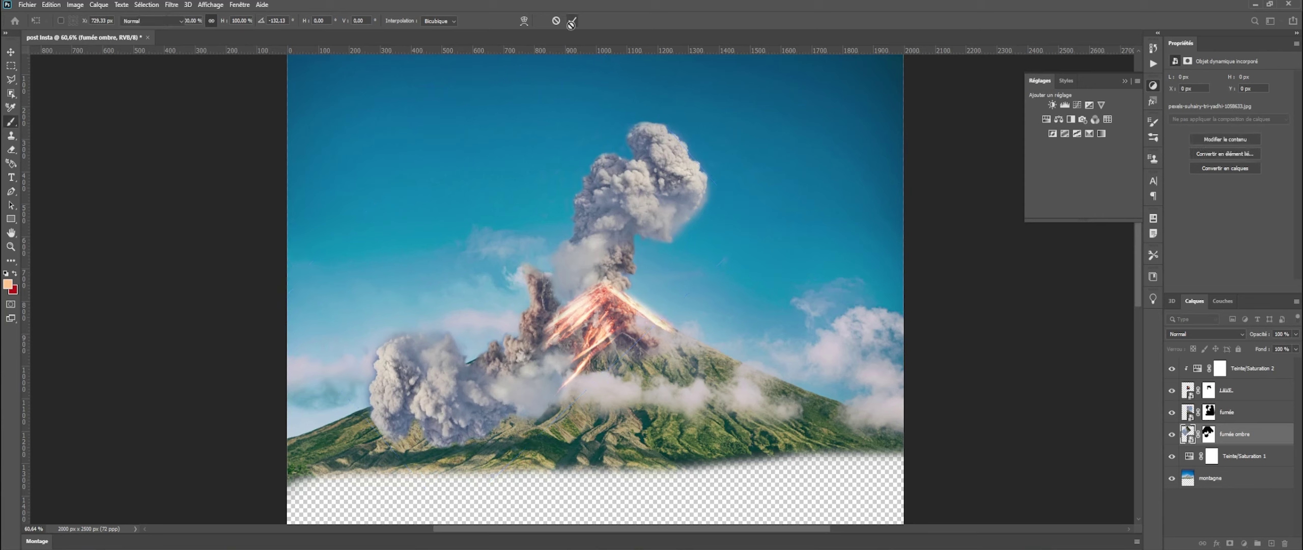
Step: Apply a black Incrustation couleur layer style in Normal mode at 100 % opacity to the fumée ombre layer
{"action": "right_click", "coordinate": [1267, 437]}
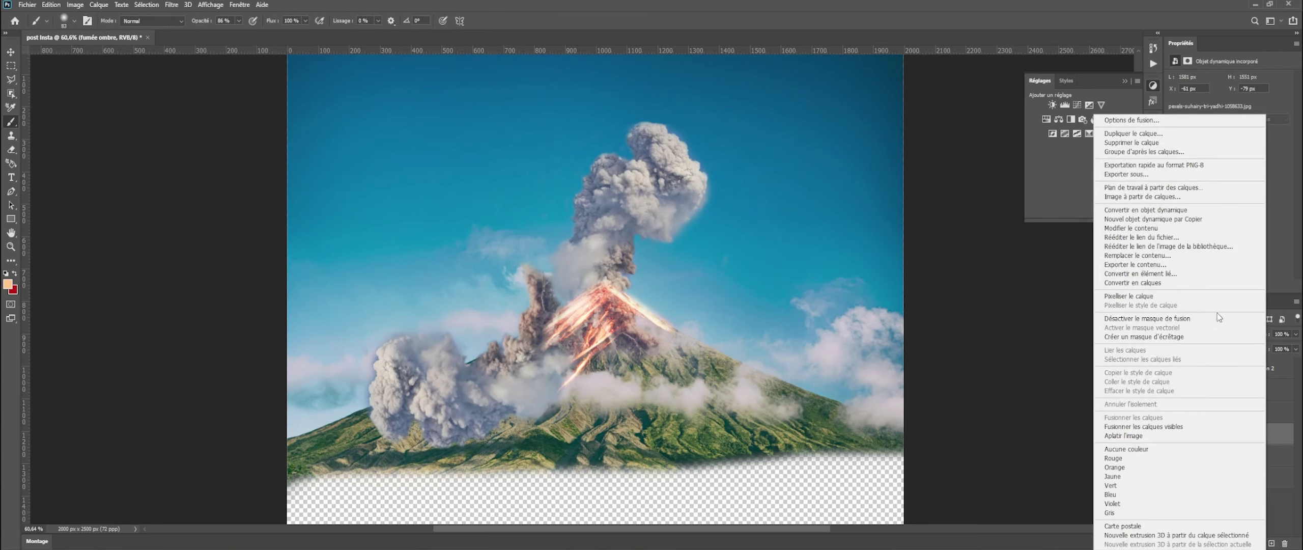
{"action": "left_click", "coordinate": [1135, 120]}
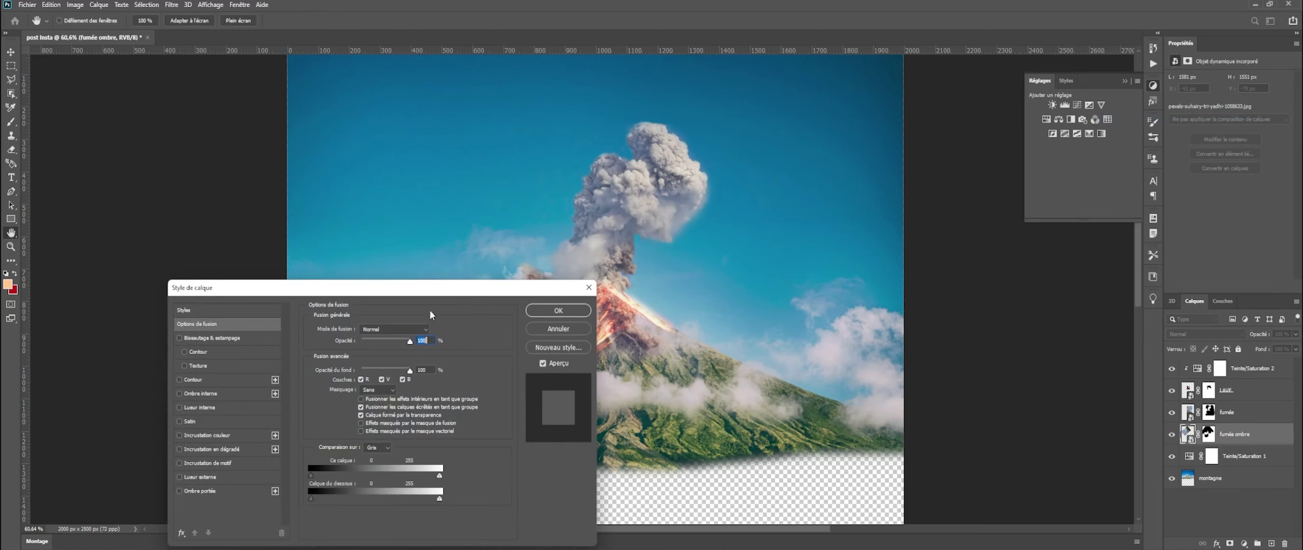
{"action": "left_click_drag", "start_coordinate": [363, 299], "coordinate": [486, 179]}
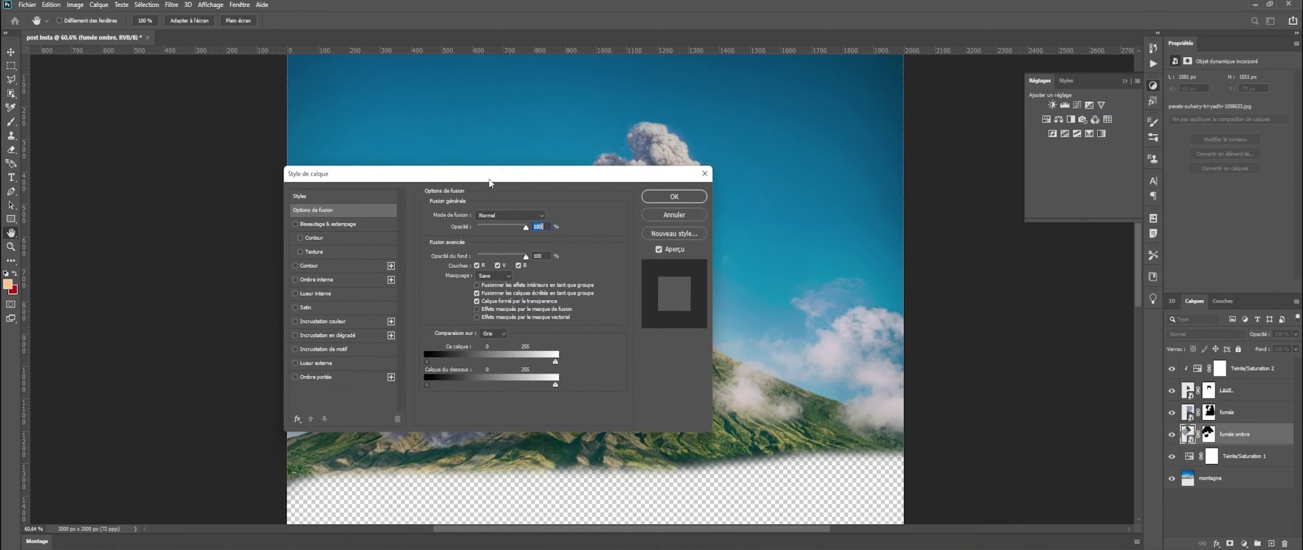
{"action": "left_click", "coordinate": [343, 321]}
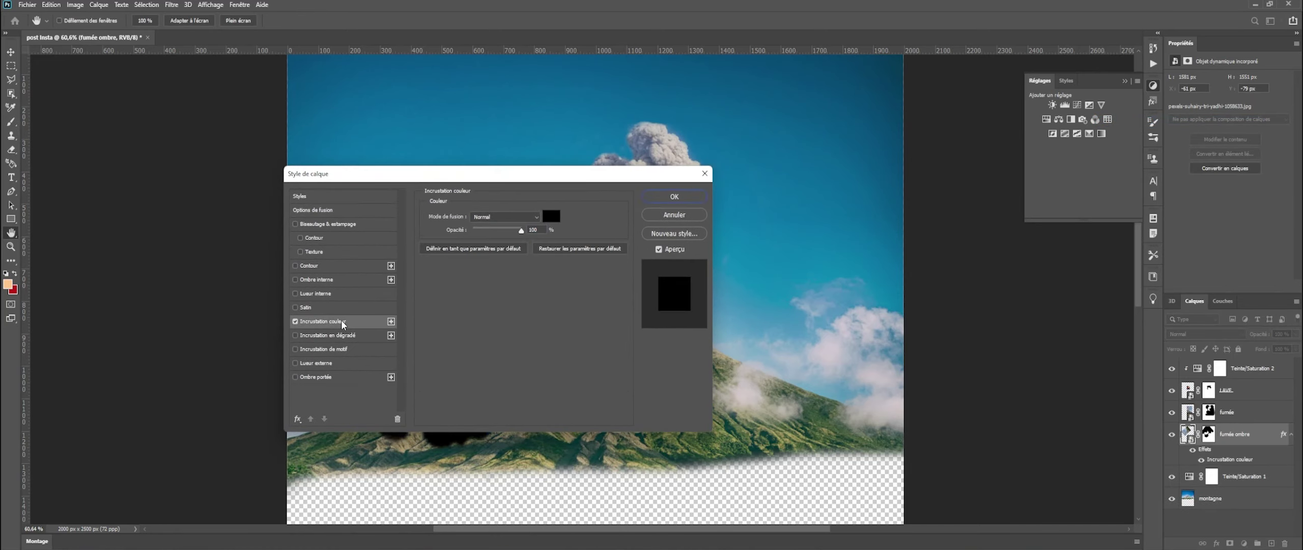
{"action": "left_click", "coordinate": [660, 197]}
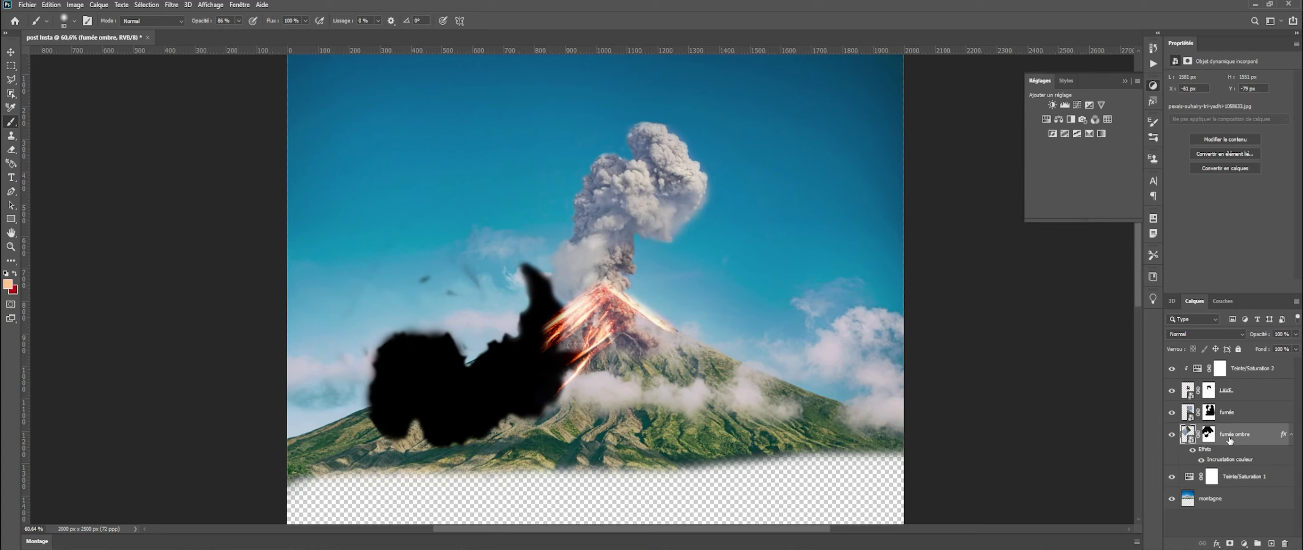
Step: Paint black on the fumée ombre layer mask to erase the shadow spilling into the sky above the mountain's left slope
{"action": "left_click", "coordinate": [1211, 435]}
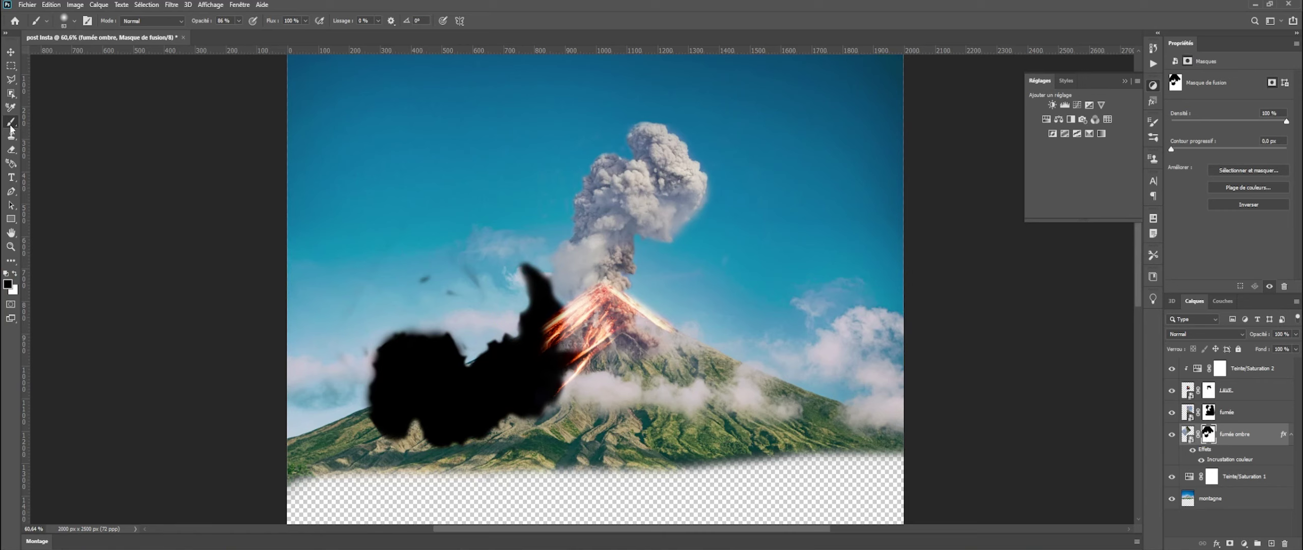
{"action": "mouse_move", "coordinate": [404, 326]}
{"action": "left_mouse_down"}
{"action": "mouse_move", "coordinate": [377, 354]}
{"action": "mouse_move", "coordinate": [432, 270]}
{"action": "mouse_move", "coordinate": [410, 282]}
{"action": "mouse_move", "coordinate": [524, 275]}
{"action": "mouse_move", "coordinate": [514, 326]}
{"action": "mouse_move", "coordinate": [335, 375]}
{"action": "mouse_move", "coordinate": [407, 387]}
{"action": "left_mouse_up"}
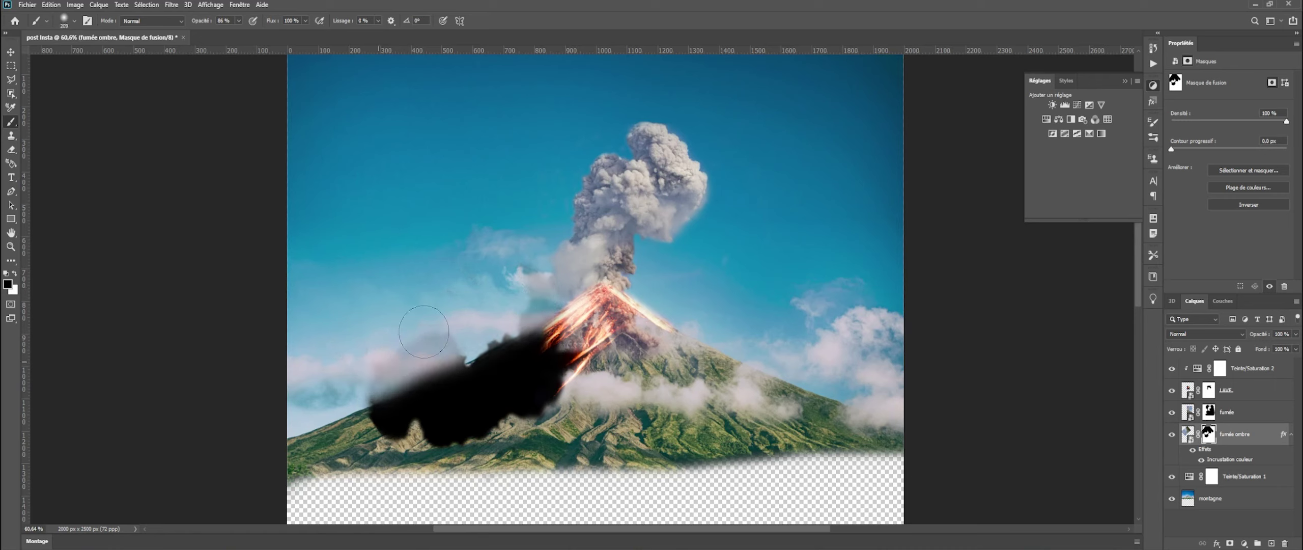
{"action": "left_click_drag", "start_coordinate": [238, 31], "coordinate": [243, 34]}
{"action": "scroll", "coordinate": [512, 277], "scroll_direction": "up", "scroll_amount": 9}
{"action": "mouse_move", "coordinate": [550, 240]}
{"action": "left_mouse_down", "text": "alt"}
{"action": "mouse_move", "coordinate": [558, 167]}
{"action": "mouse_move", "coordinate": [596, 275]}
{"action": "mouse_move", "coordinate": [554, 252]}
{"action": "mouse_move", "coordinate": [600, 268]}
{"action": "mouse_move", "coordinate": [560, 346]}
{"action": "mouse_move", "coordinate": [504, 377]}
{"action": "mouse_move", "coordinate": [427, 354]}
{"action": "mouse_move", "coordinate": [394, 374]}
{"action": "mouse_move", "coordinate": [378, 364]}
{"action": "left_mouse_up", "text": "alt"}
{"action": "scroll", "coordinate": [586, 265], "scroll_direction": "down", "scroll_amount": 2}
{"action": "scroll", "coordinate": [488, 282], "scroll_direction": "down", "scroll_amount": 3}
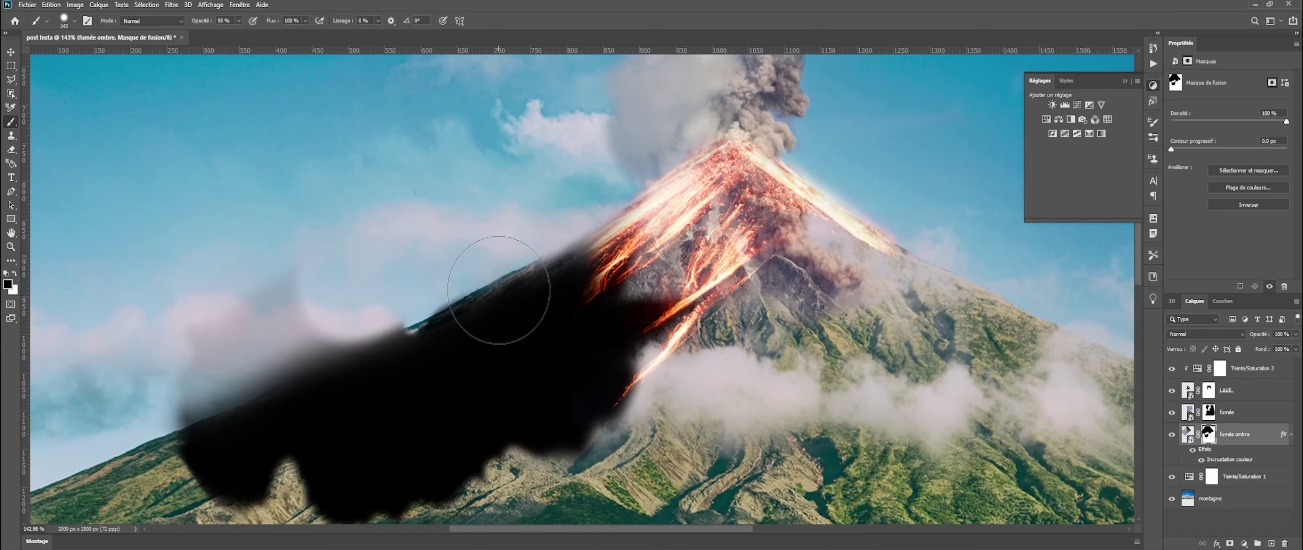
{"action": "scroll", "coordinate": [504, 285], "scroll_direction": "left", "scroll_amount": 5}
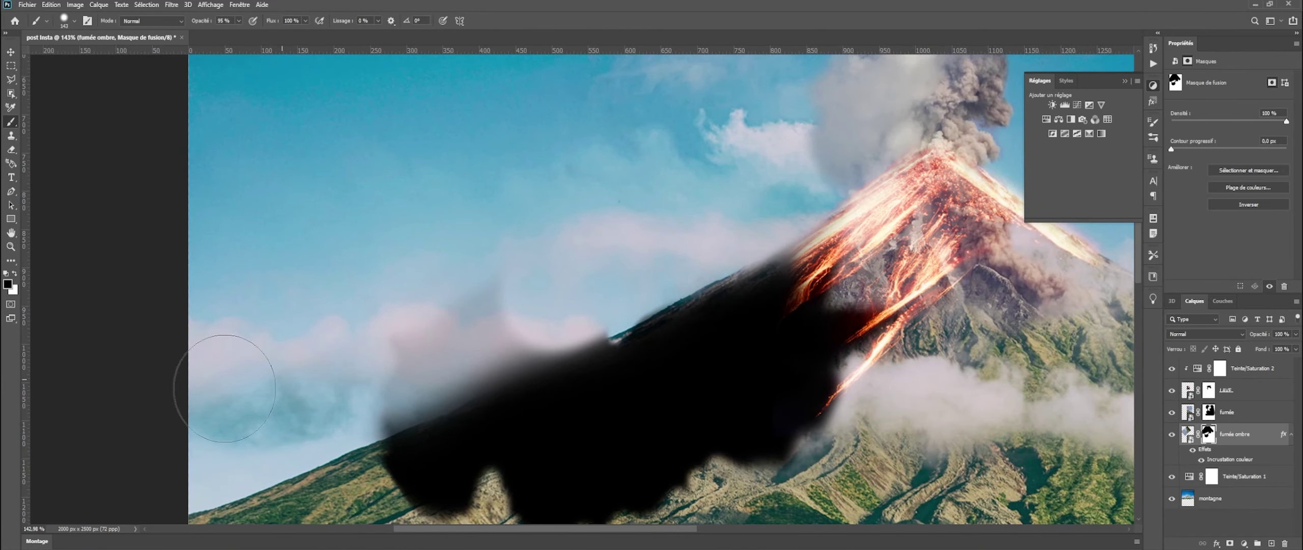
{"action": "mouse_move", "coordinate": [359, 369]}
{"action": "left_mouse_down"}
{"action": "mouse_move", "coordinate": [407, 363]}
{"action": "mouse_move", "coordinate": [640, 247]}
{"action": "mouse_move", "coordinate": [407, 328]}
{"action": "left_mouse_up"}
{"action": "scroll", "coordinate": [558, 240], "scroll_direction": "down", "scroll_amount": 6}
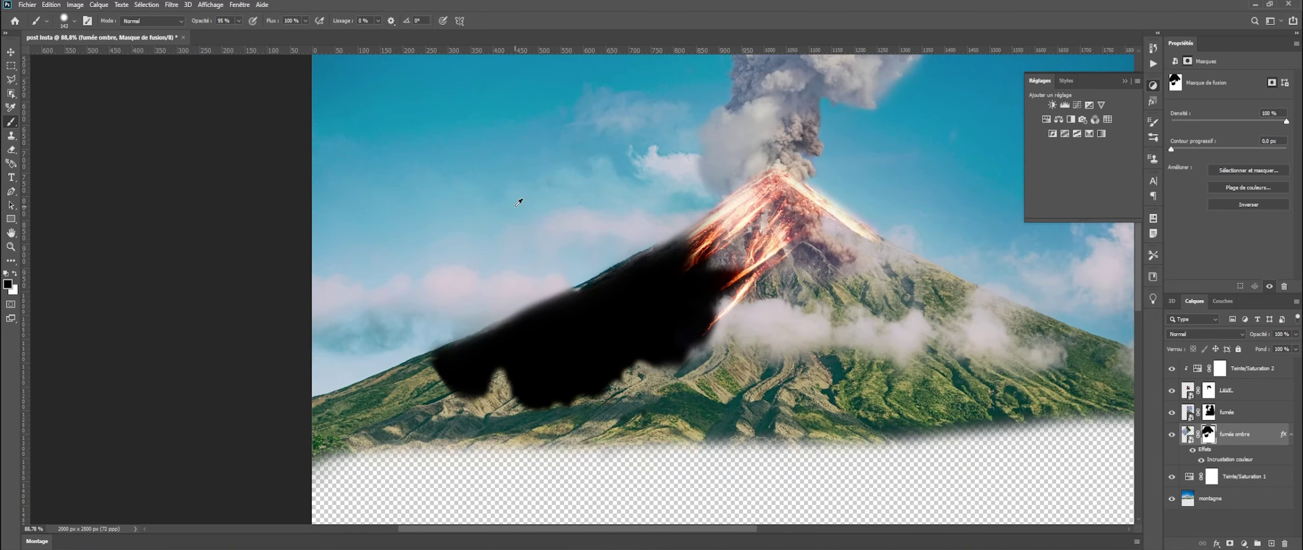
Step: Distort the fumée ombre shadow by pulling its lower-right corner inward, rotate it about 5.65° and fit it along the mountain's left slope
{"action": "scroll", "coordinate": [558, 240], "scroll_direction": "down", "scroll_amount": 2}
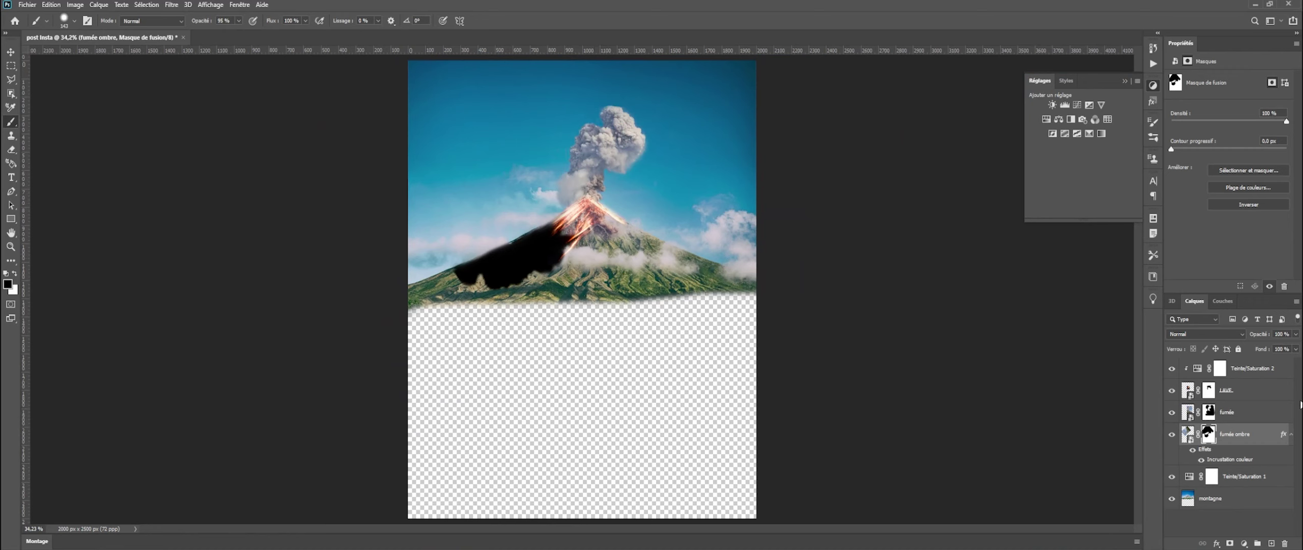
{"action": "key", "text": "ctrl+t"}
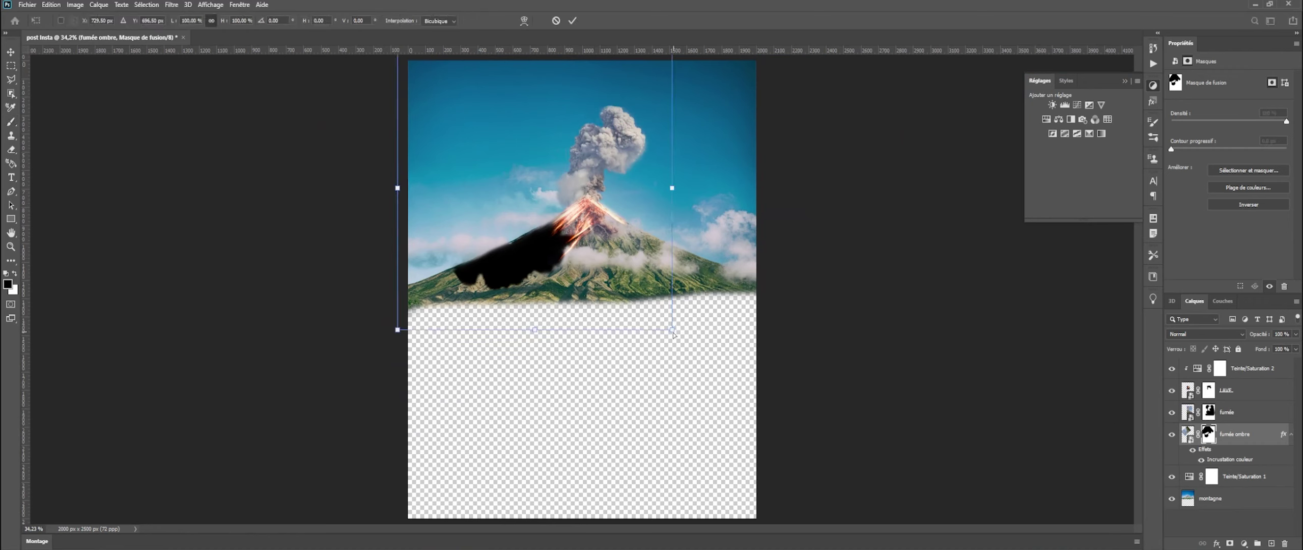
{"action": "left_click_drag", "start_coordinate": [672, 331], "coordinate": [596, 278]}
{"action": "left_click_drag", "start_coordinate": [560, 208], "coordinate": [571, 214]}
{"action": "left_click_drag", "start_coordinate": [622, 286], "coordinate": [611, 302]}
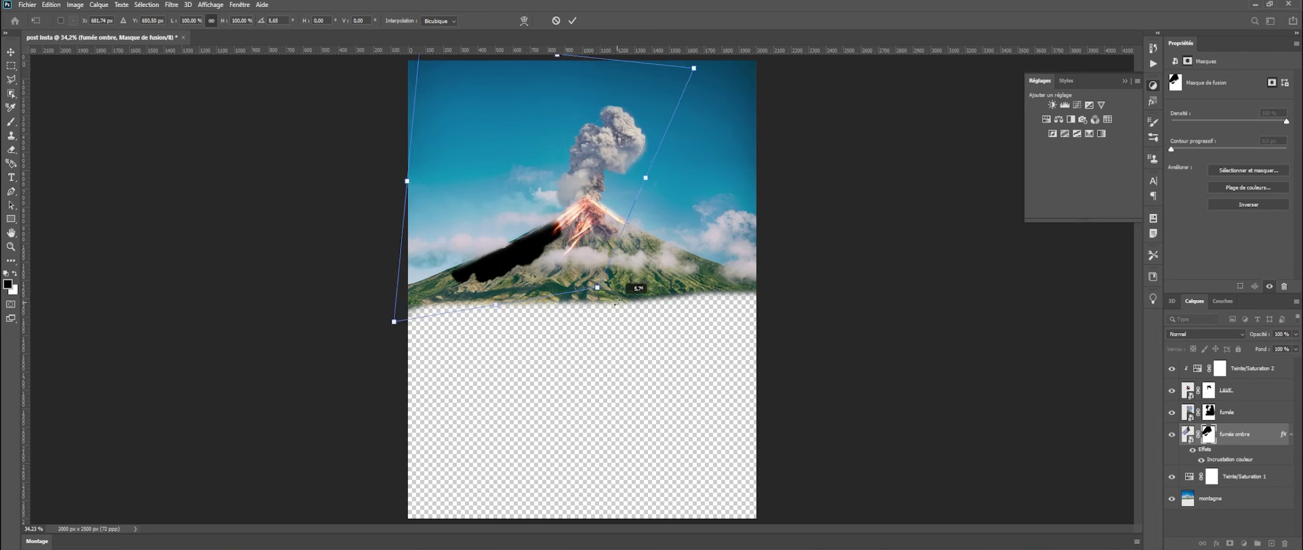
{"action": "left_click_drag", "start_coordinate": [582, 260], "coordinate": [575, 260]}
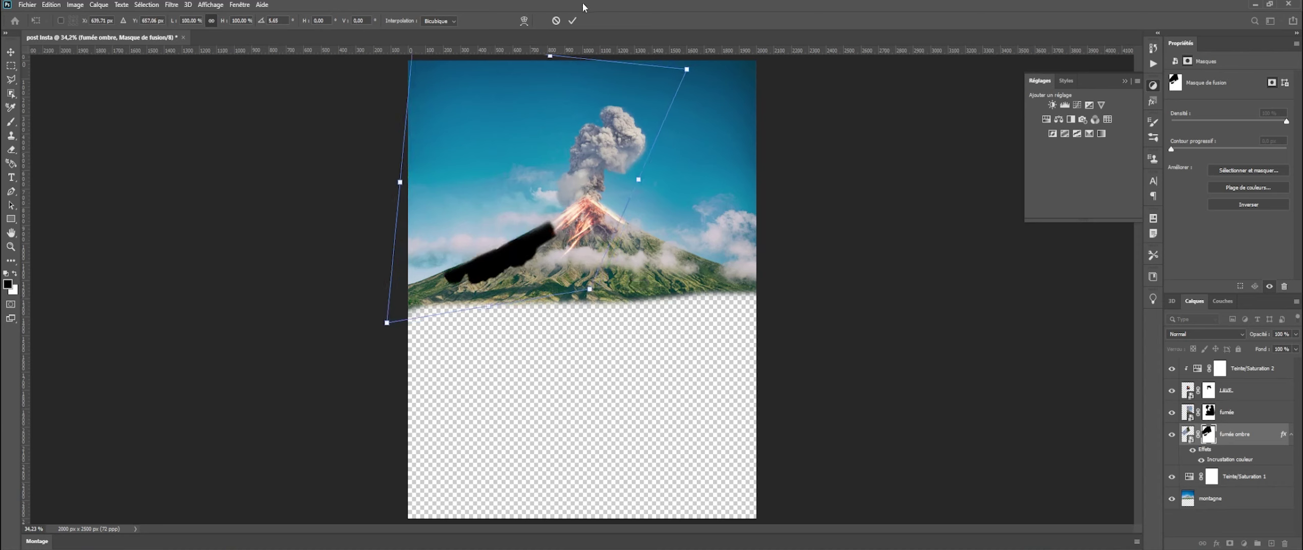
{"action": "left_click", "coordinate": [572, 21]}
{"action": "key", "text": "b"}
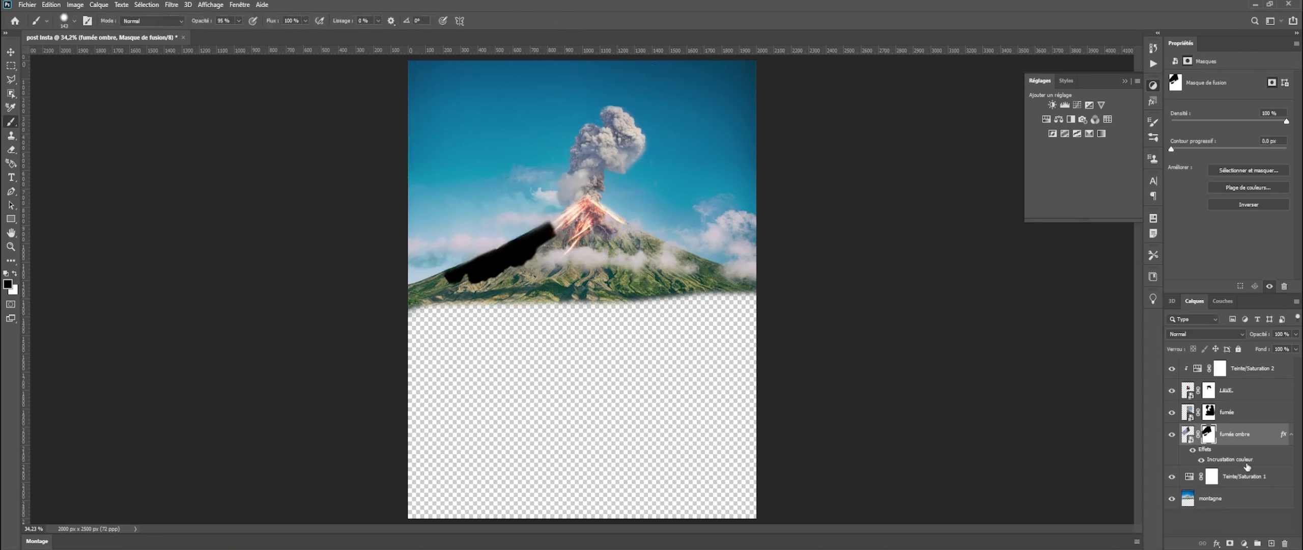
Step: Soften the fumée ombre mask with a Flou gaussien of about 15 pixels and lower the layer's opacity to 42 %
{"action": "left_click", "coordinate": [172, 5]}
{"action": "mouse_move", "coordinate": [203, 151]}
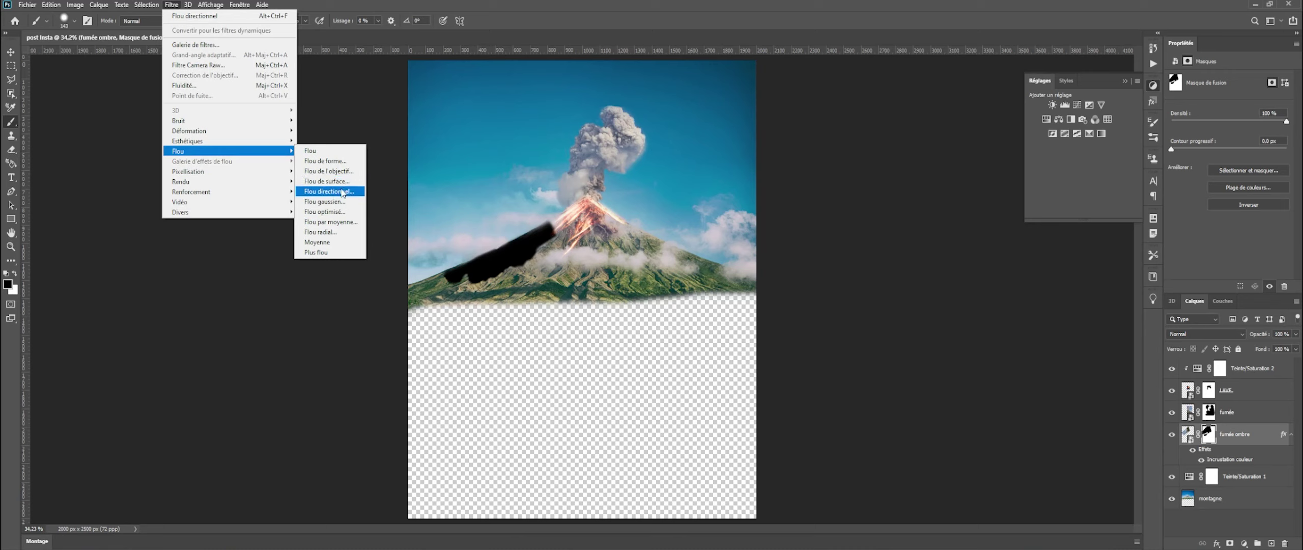
{"action": "left_click", "coordinate": [339, 202]}
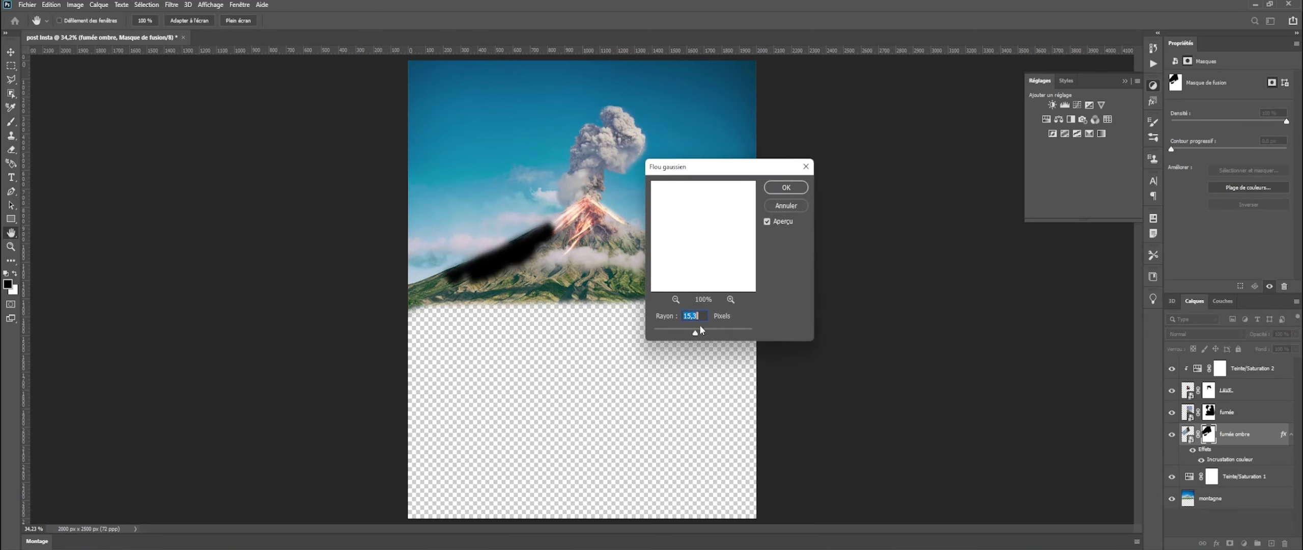
{"action": "left_click_drag", "start_coordinate": [715, 332], "coordinate": [693, 332]}
{"action": "key", "text": "Return"}
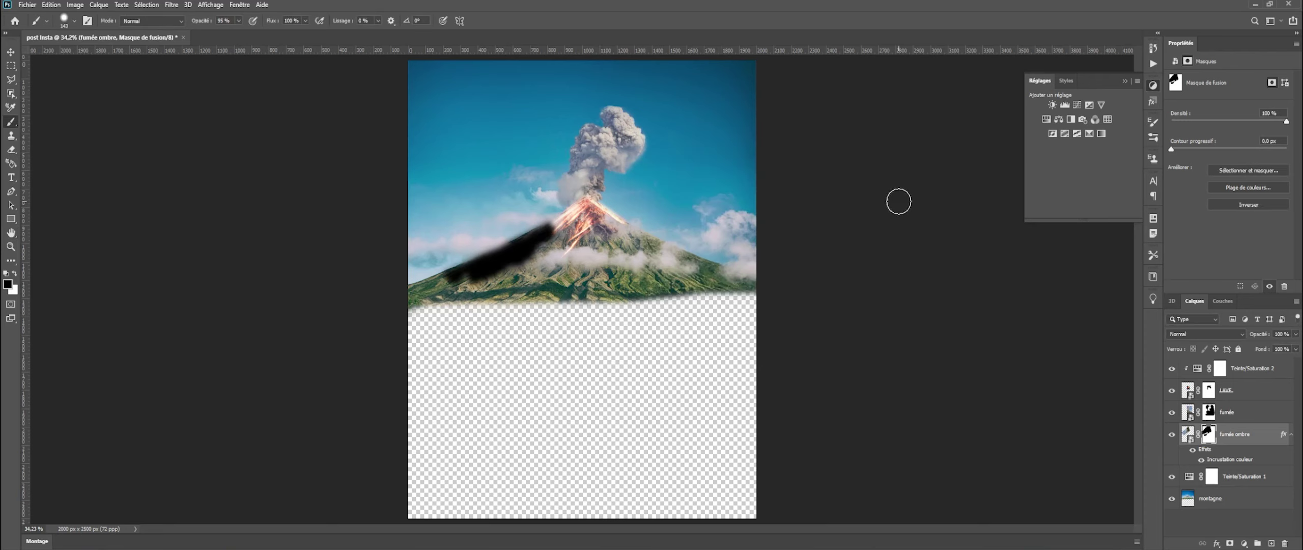
{"action": "left_click", "coordinate": [1296, 334]}
{"action": "left_click_drag", "start_coordinate": [1277, 349], "coordinate": [1268, 348]}
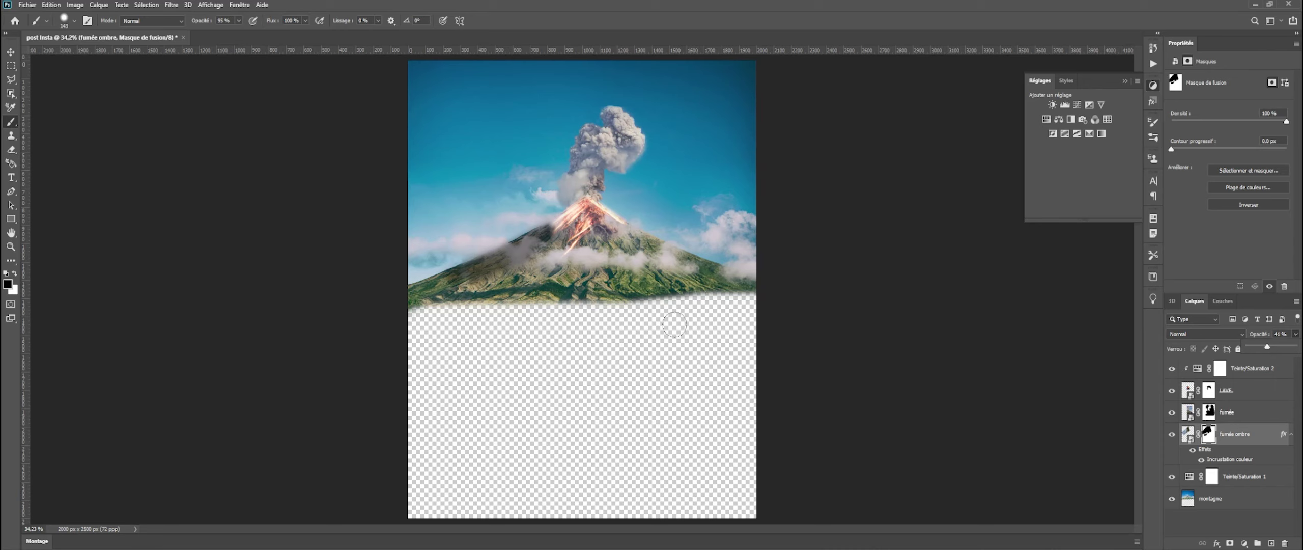
Step: Group all layers, from Teinte/Saturation 2 down to montagne, and name the group volcan
{"action": "left_click", "coordinate": [1263, 370]}
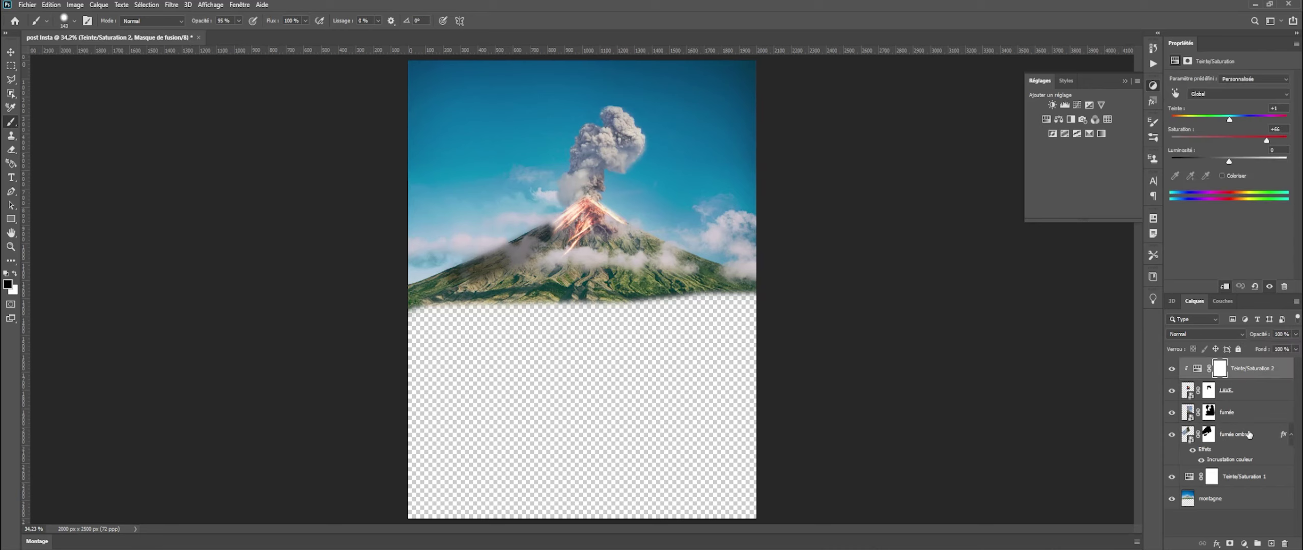
{"action": "left_click", "coordinate": [1258, 392]}
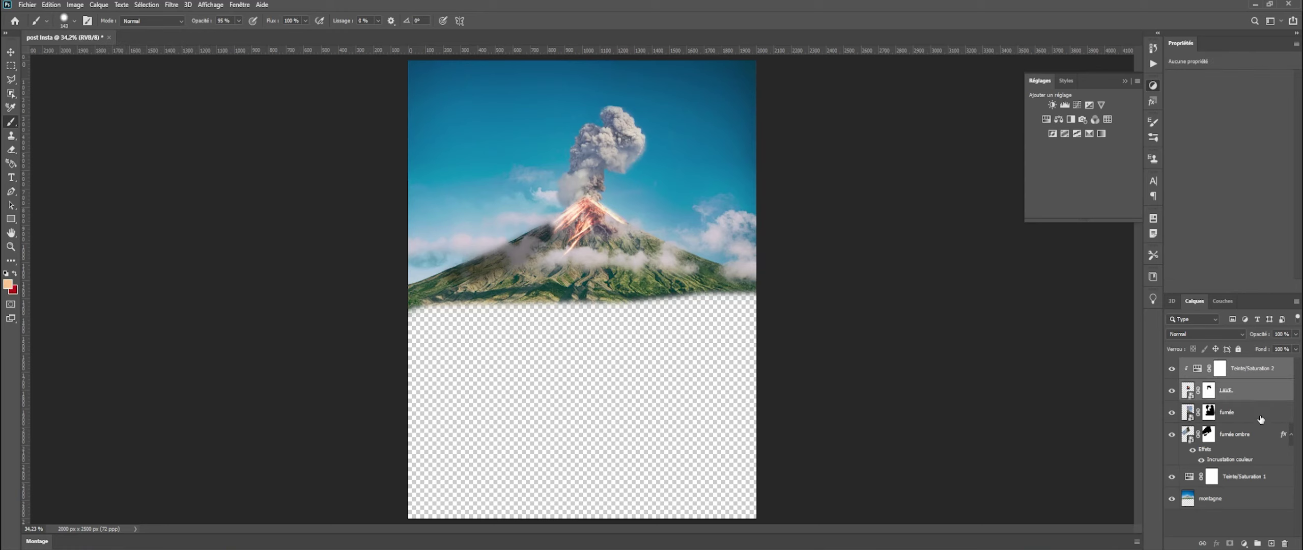
{"action": "left_click", "coordinate": [1271, 484], "text": "shift"}
{"action": "left_click", "coordinate": [1262, 478], "text": "ctrl"}
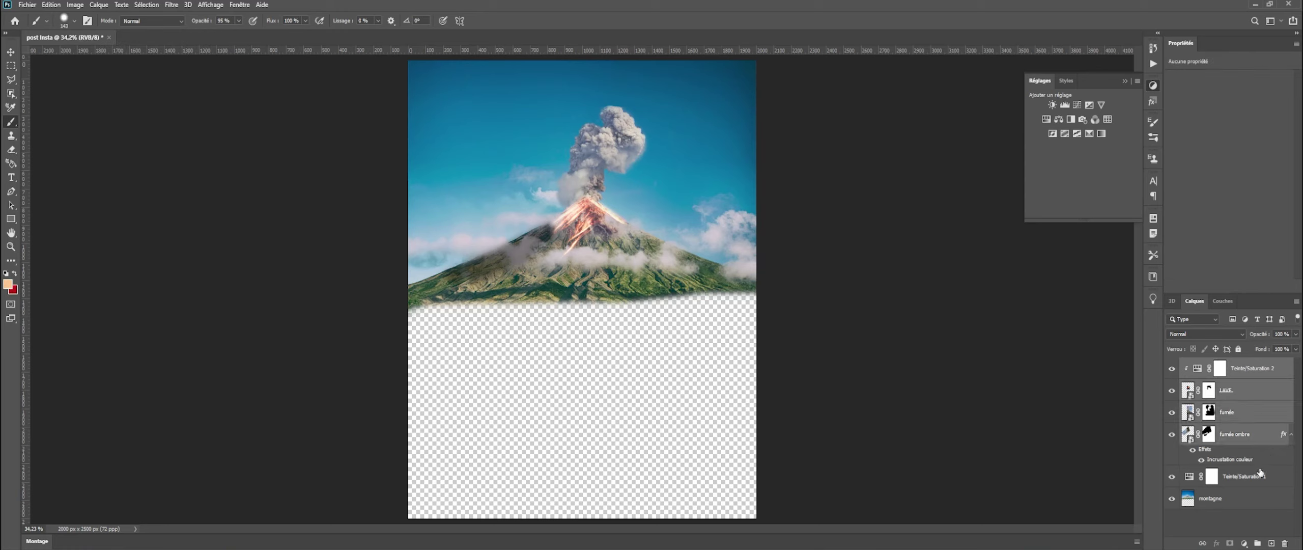
{"action": "left_click", "coordinate": [1259, 497], "text": "shift"}
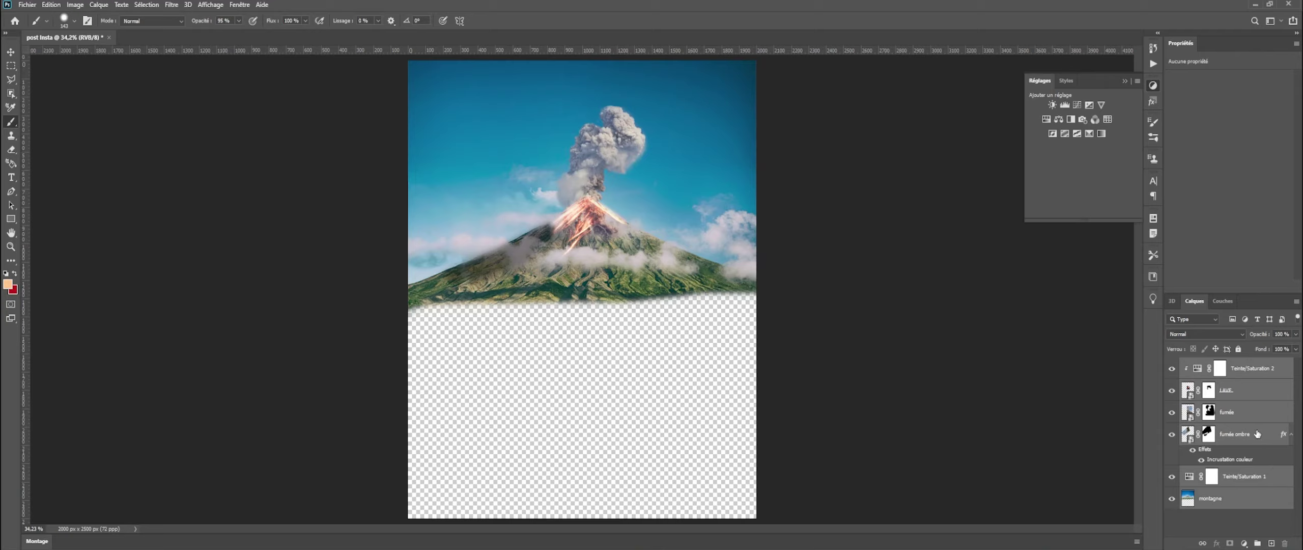
{"action": "key", "text": "ctrl+g"}
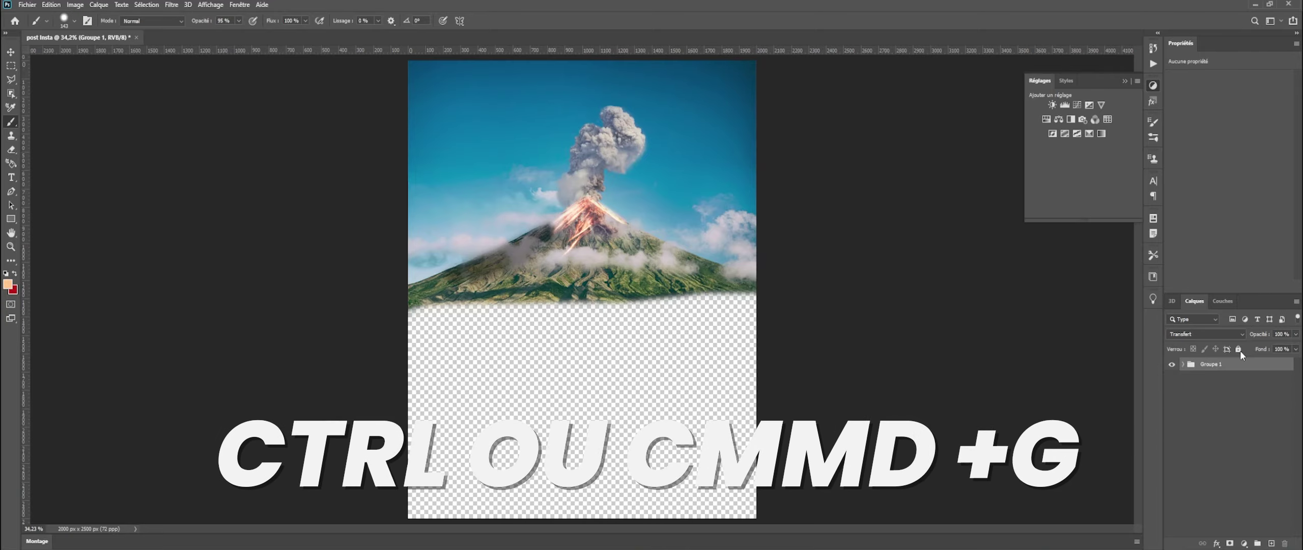
{"action": "double_click", "coordinate": [1210, 364]}
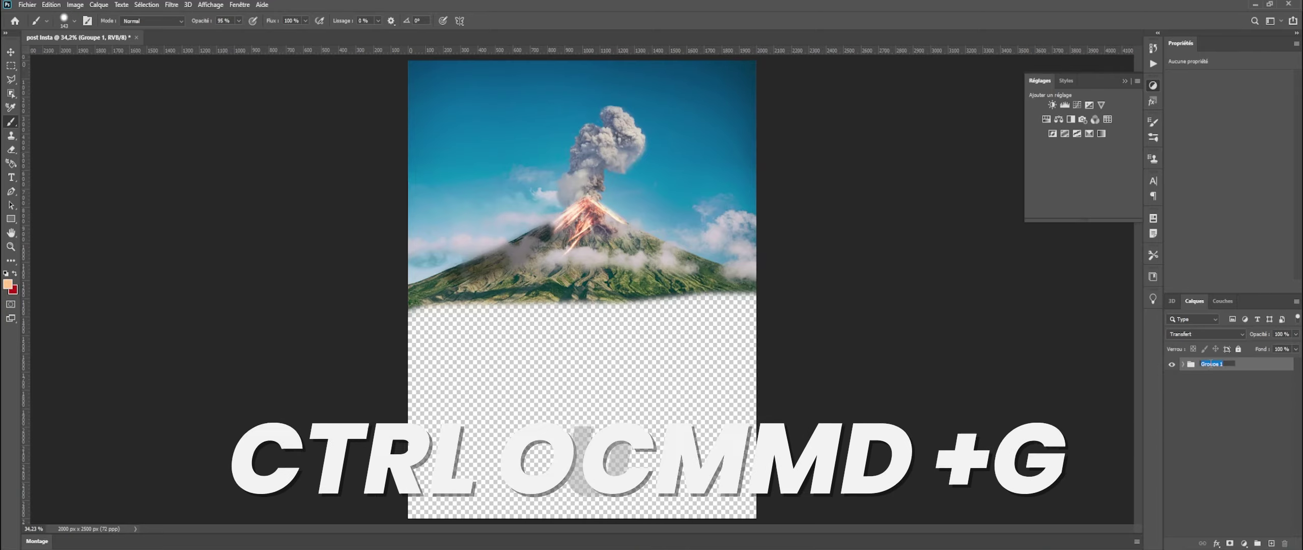
{"action": "type", "text": "vol"}
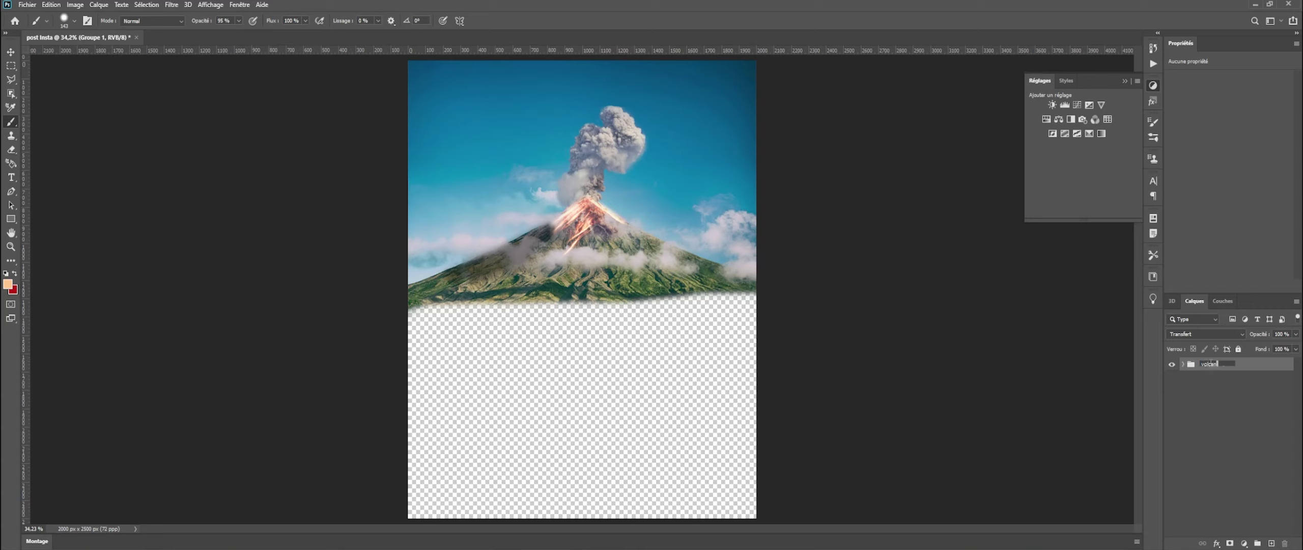
{"action": "type", "text": "can"}
{"action": "key", "text": "Return"}
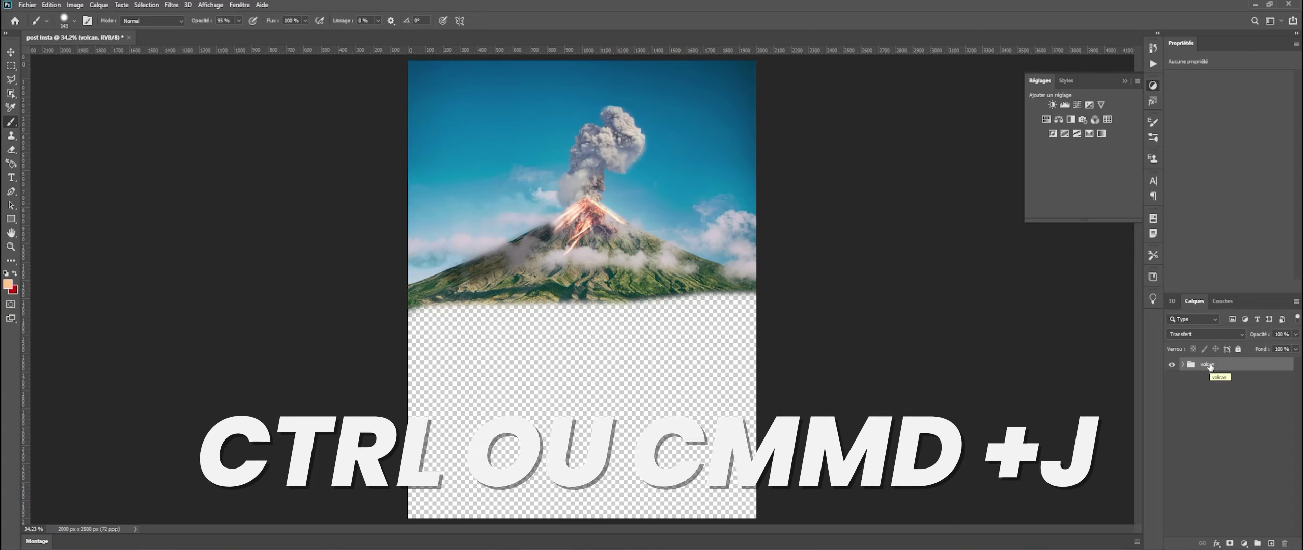
Step: Duplicate the volcan group and rename the copy volcan reflet
{"action": "key", "text": "ctrl+j"}
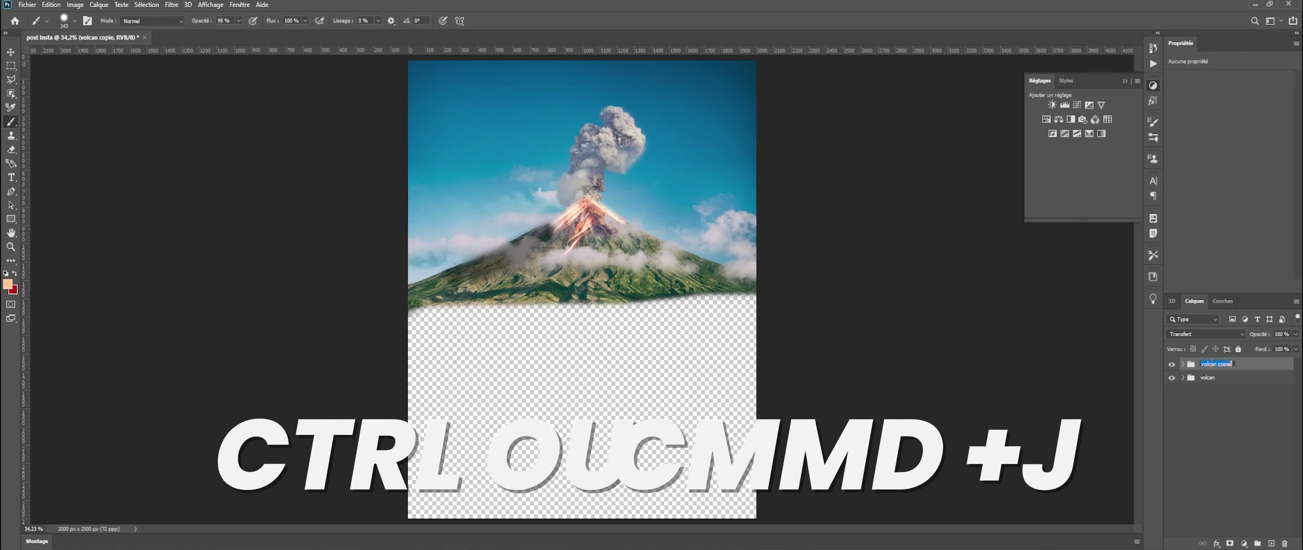
{"action": "double_click", "coordinate": [1222, 364]}
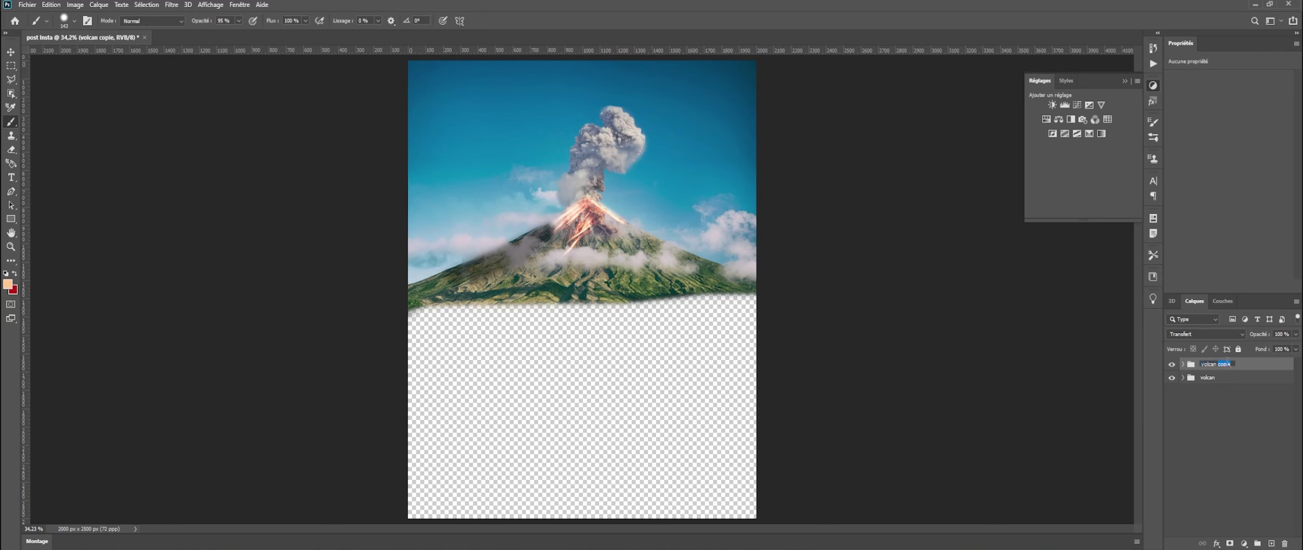
{"action": "type", "text": "volcan reflet"}
{"action": "key", "text": "Return"}
{"action": "key", "text": "ctrl+t"}
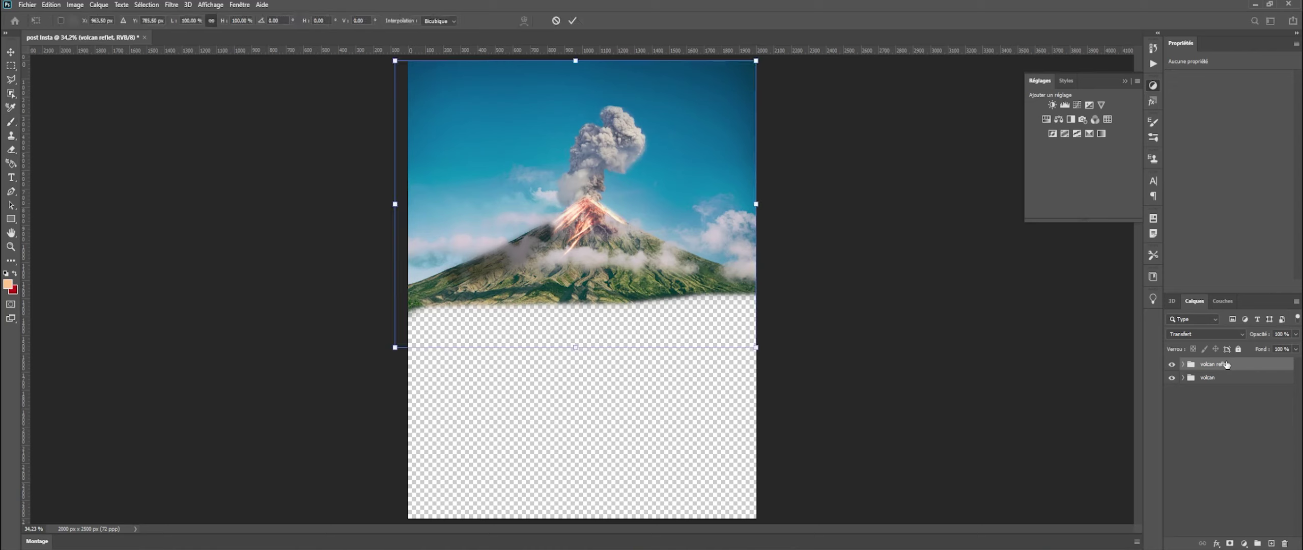
{"action": "left_click", "coordinate": [557, 21]}
{"action": "key", "text": "b"}
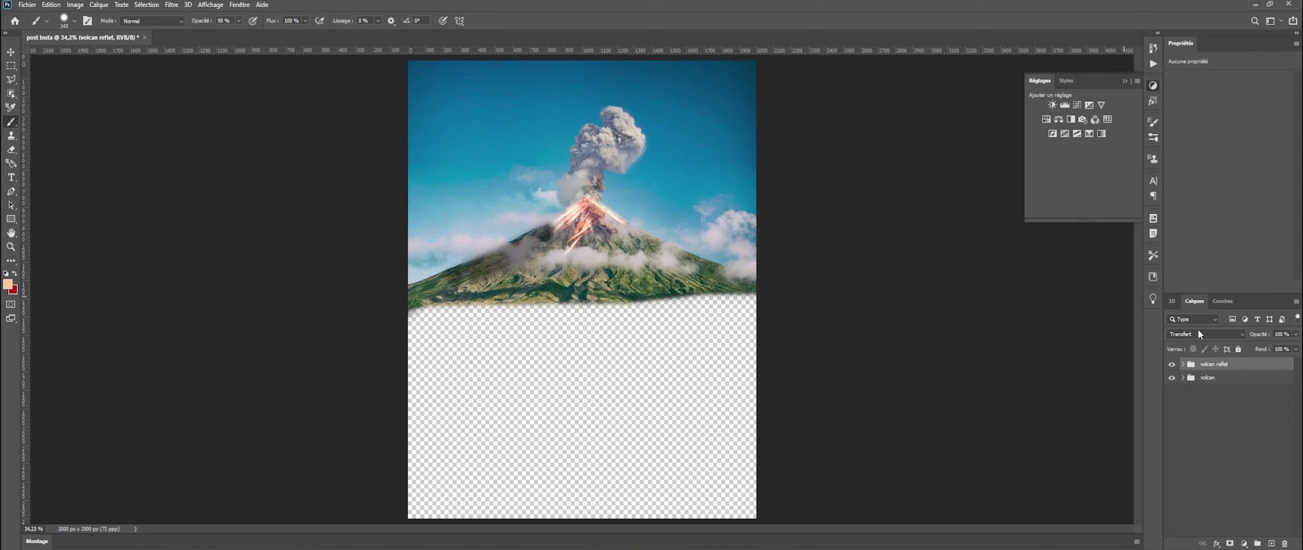
Step: Merge the volcan reflet group into a single layer, then rotate it 180° and place it beneath the mountain as its reflection
{"action": "right_click", "coordinate": [1224, 364]}
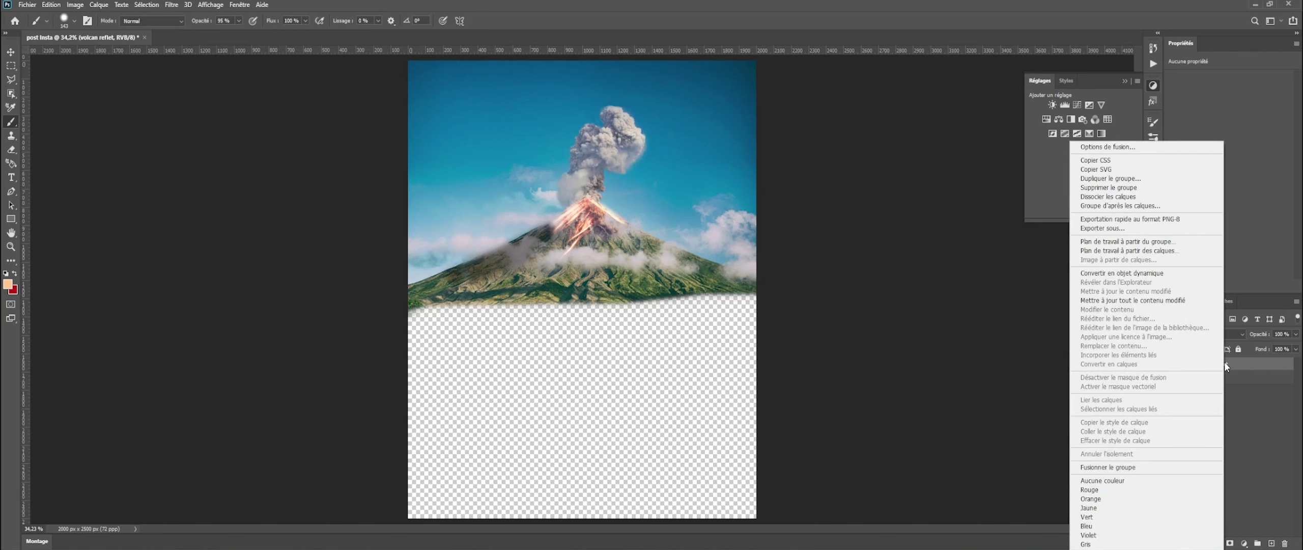
{"action": "left_click", "coordinate": [1144, 467]}
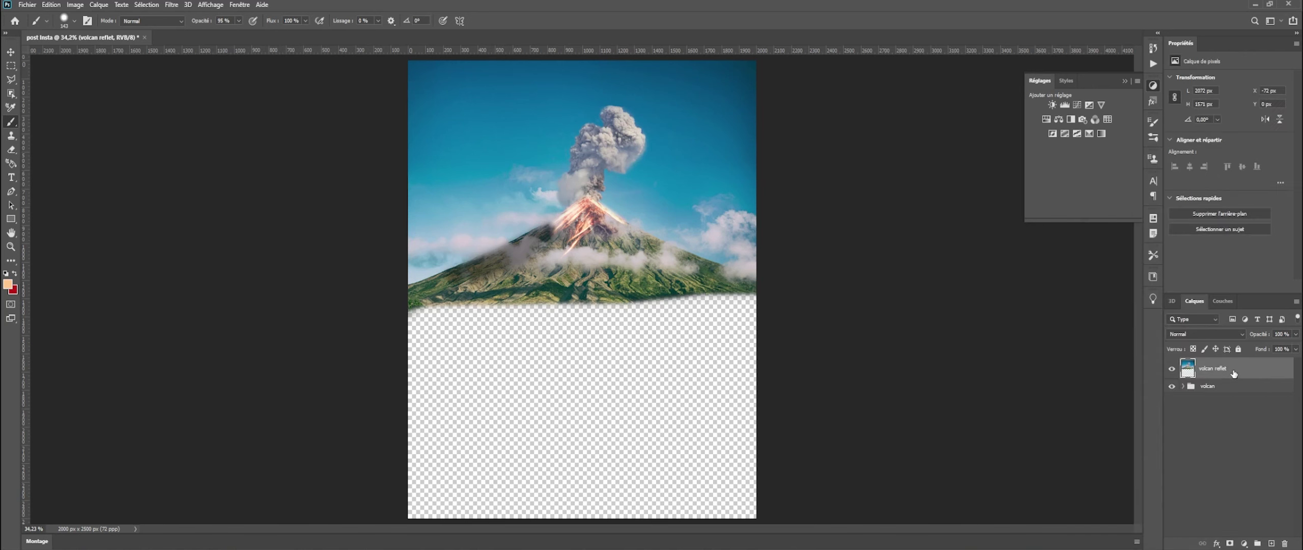
{"action": "key", "text": "ctrl+t"}
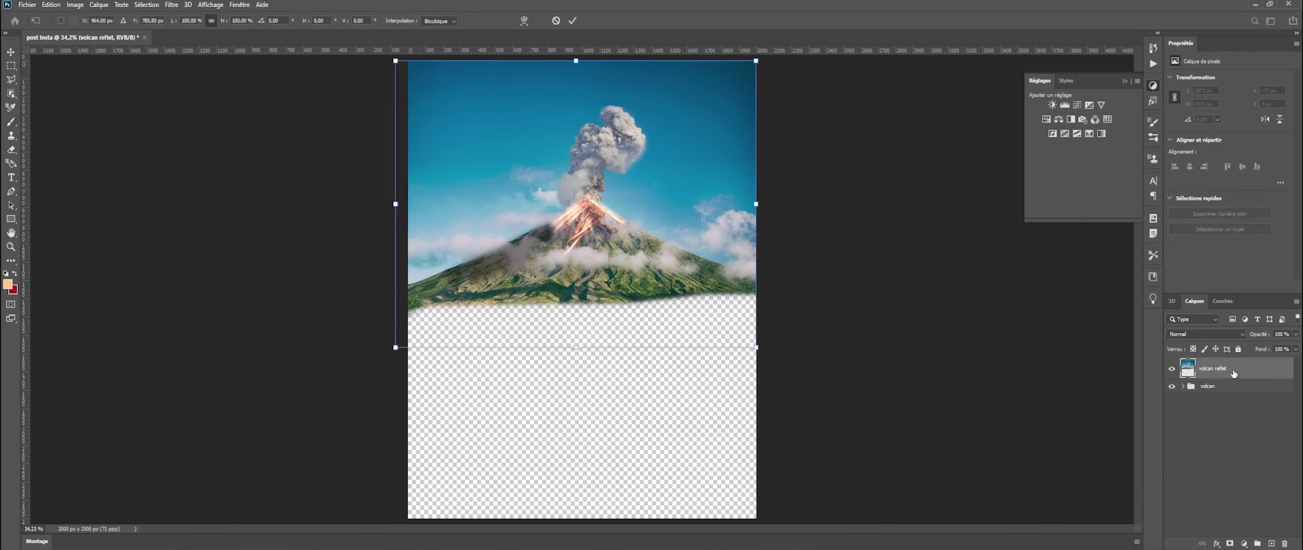
{"action": "left_click_drag", "start_coordinate": [789, 337], "coordinate": [427, 120]}
{"action": "left_click_drag", "start_coordinate": [618, 137], "coordinate": [621, 323]}
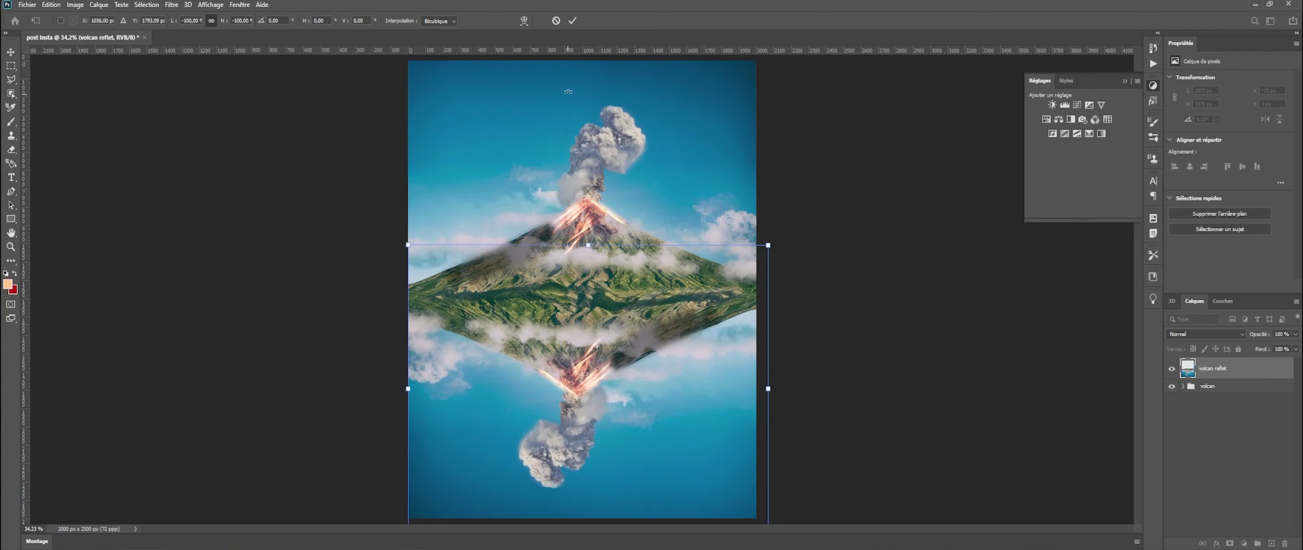
{"action": "left_click", "coordinate": [572, 21]}
{"action": "key", "text": "b"}
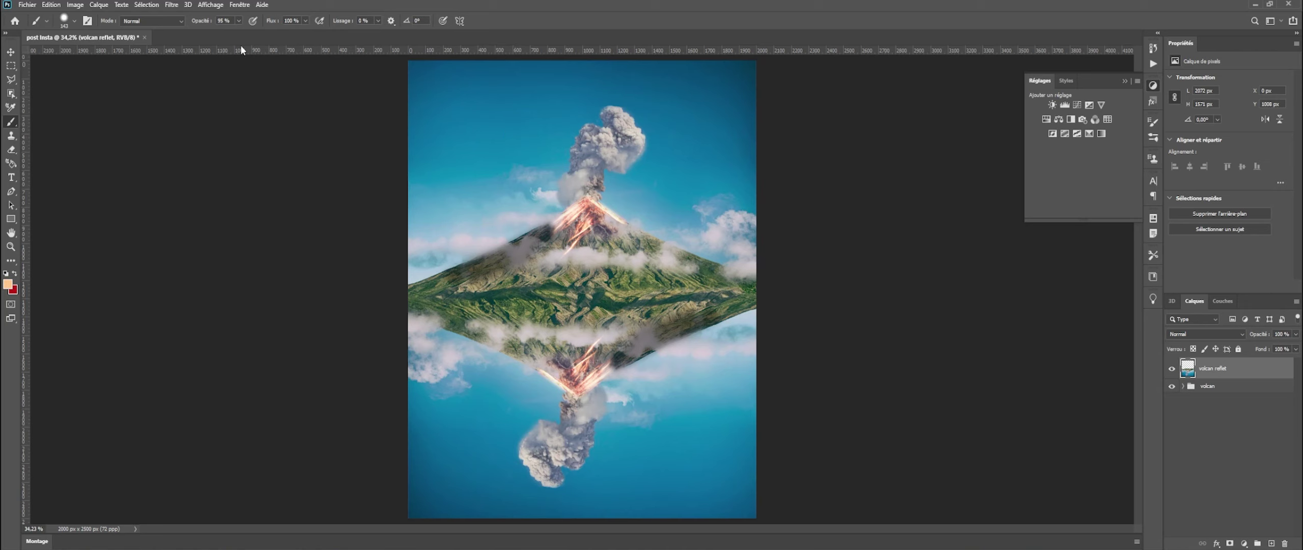
Step: Apply a sinusoidal Onde filter to volcan reflet with 74 generators, wavelength 1–29, amplitude 9–37, scale 3 % horizontal and 11 % vertical
{"action": "left_click", "coordinate": [172, 5]}
{"action": "mouse_move", "coordinate": [204, 131]}
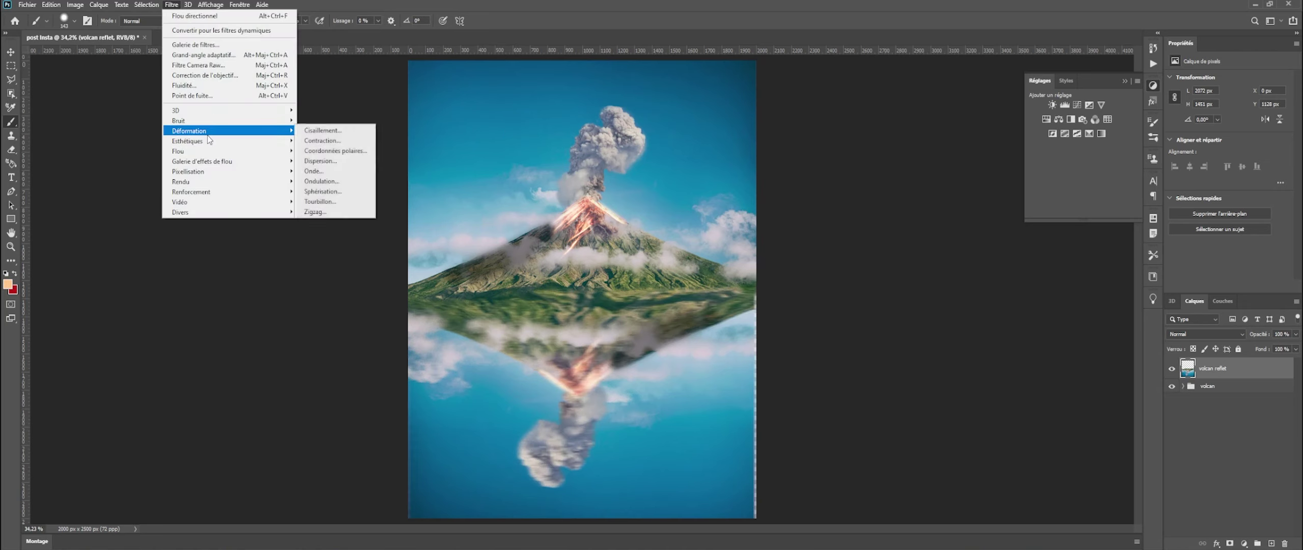
{"action": "left_click", "coordinate": [318, 172]}
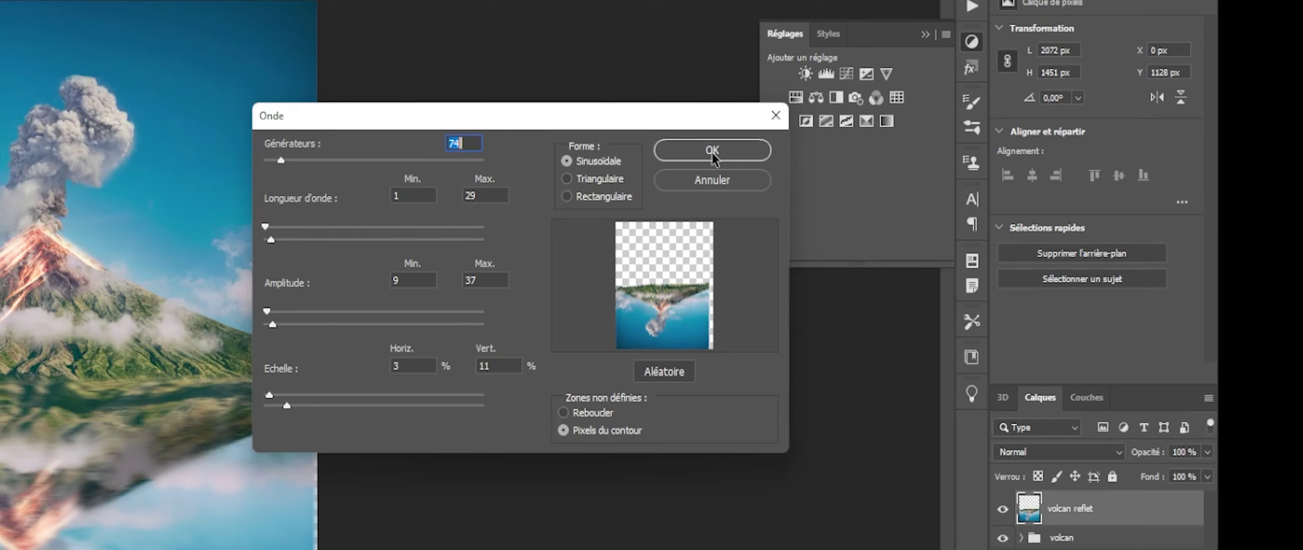
{"action": "left_click", "coordinate": [712, 153]}
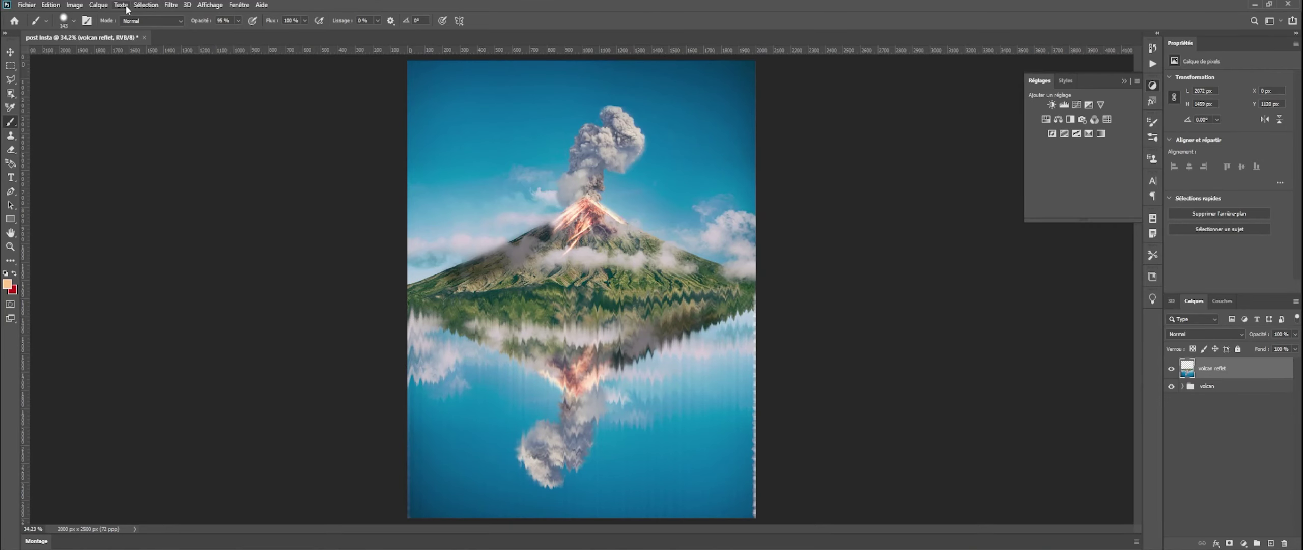
Step: Apply a Flou directionnel filter to volcan reflet with an angle of 0° and a distance of 33 pixels
{"action": "left_click", "coordinate": [171, 4]}
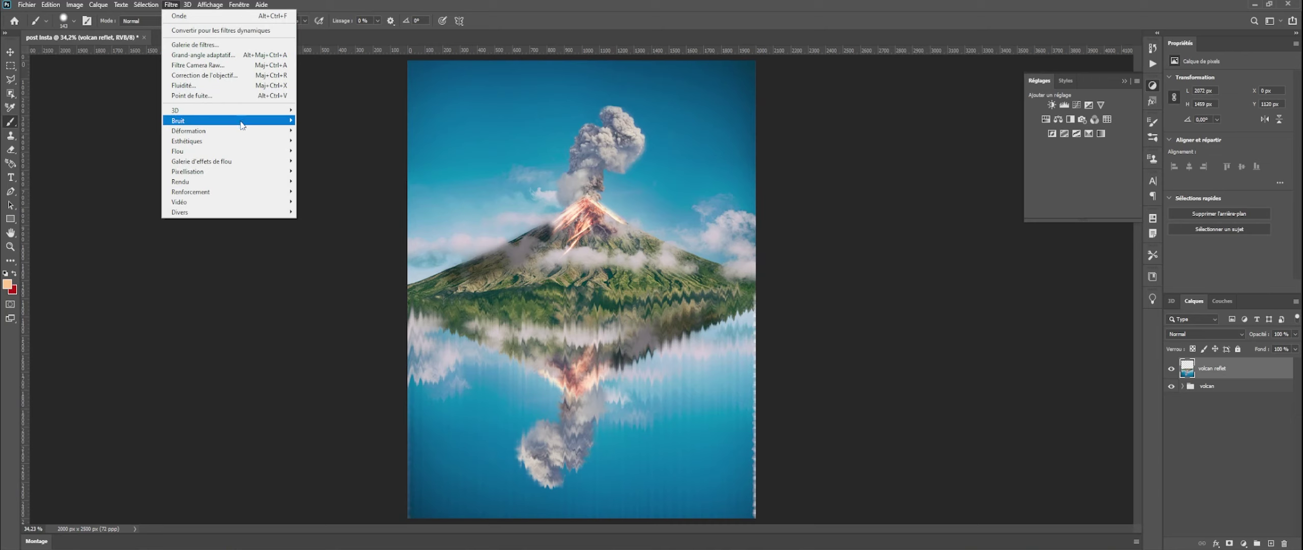
{"action": "mouse_move", "coordinate": [242, 131]}
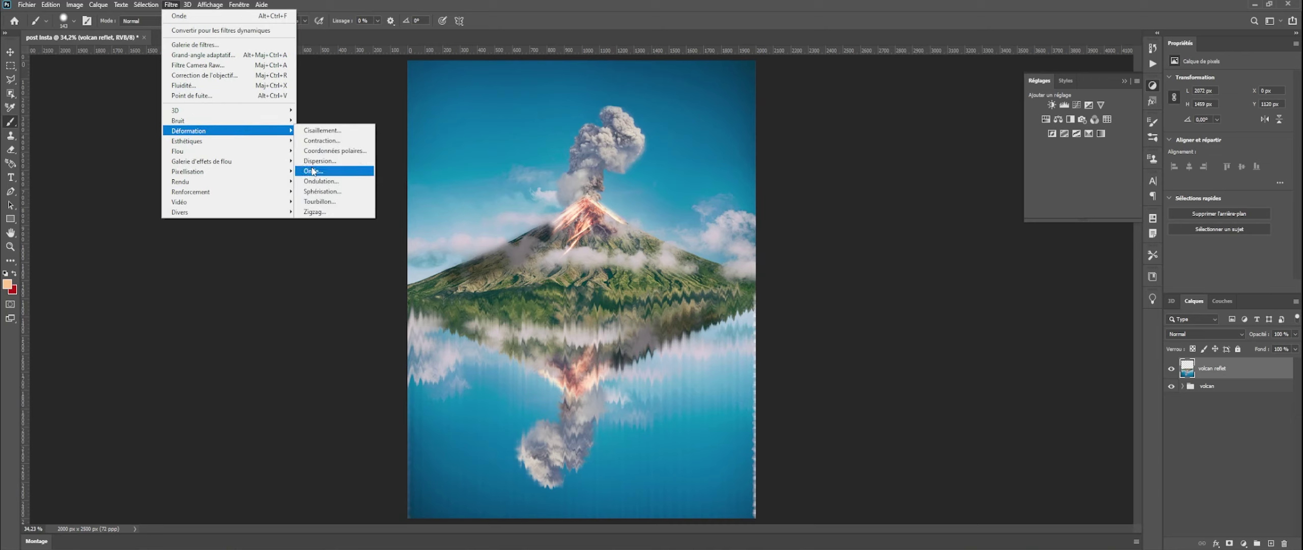
{"action": "mouse_move", "coordinate": [263, 152]}
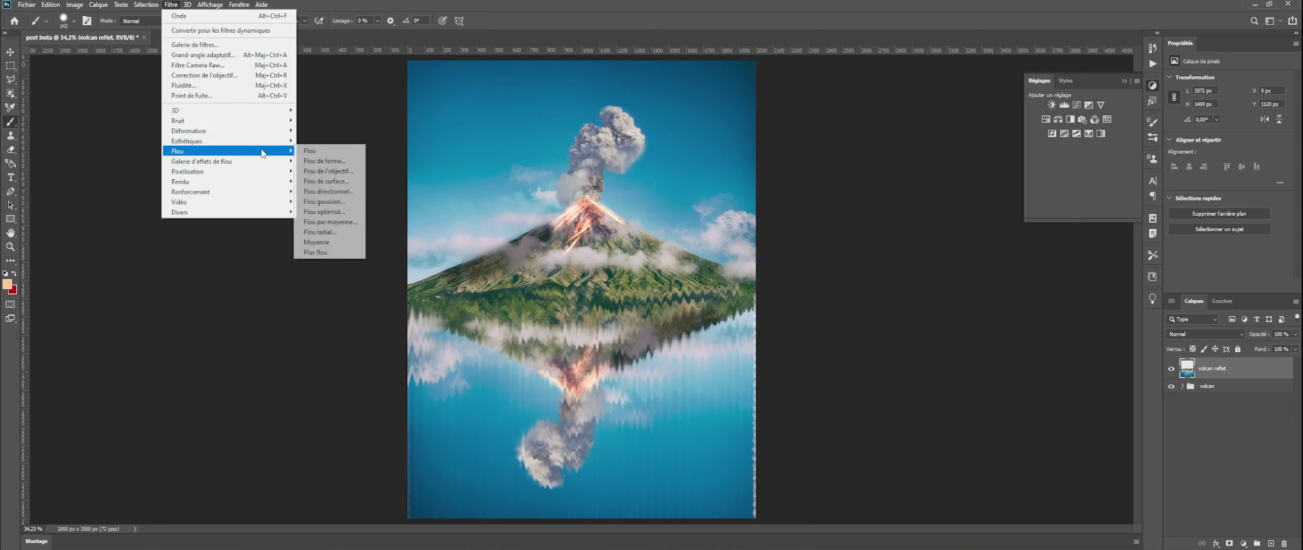
{"action": "left_click", "coordinate": [326, 192]}
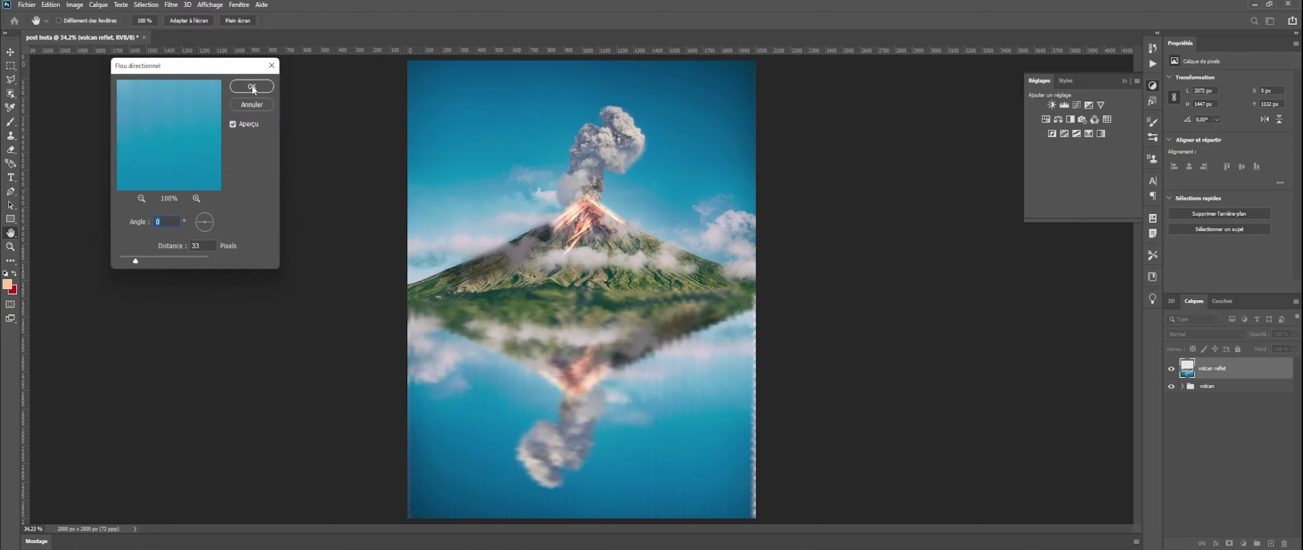
{"action": "left_click", "coordinate": [252, 87]}
{"action": "key", "text": "b"}
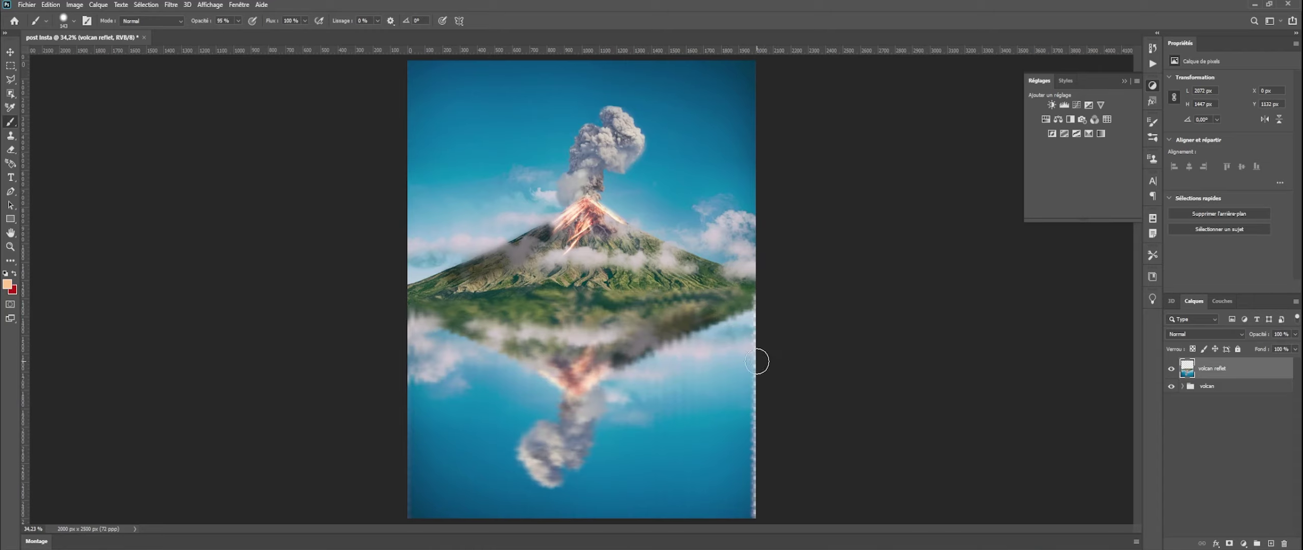
Step: Stretch the volcan reflet layer horizontally past both canvas edges, to about 2148 px wide
{"action": "key", "text": "ctrl+y"}
{"action": "key", "text": "ctrl+t"}
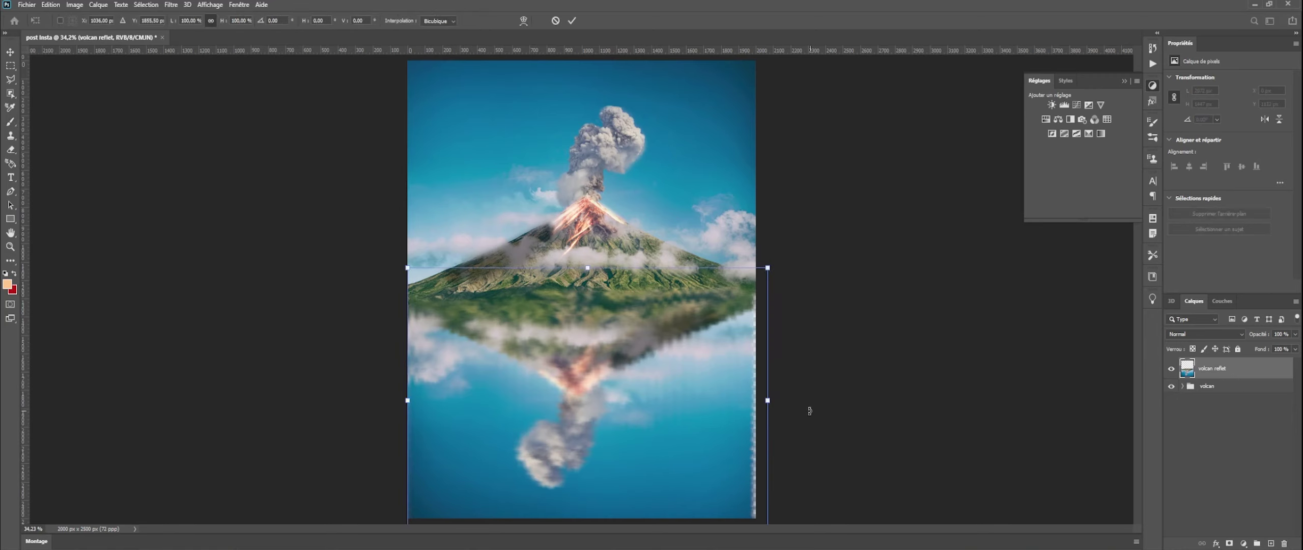
{"action": "left_click_drag", "start_coordinate": [767, 400], "coordinate": [777, 400]}
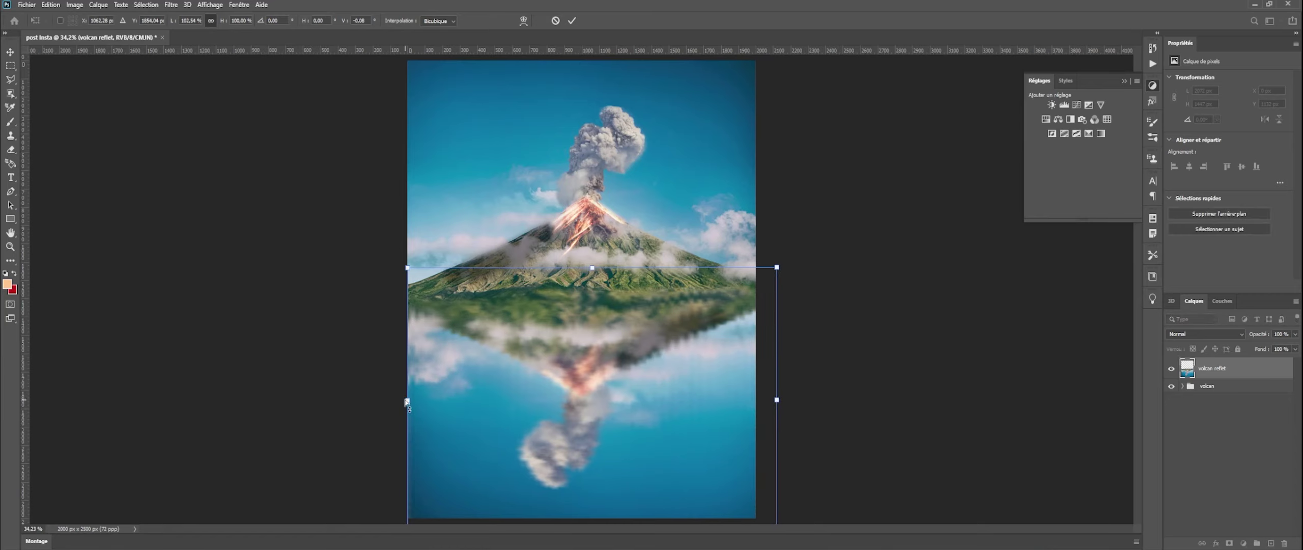
{"action": "left_click_drag", "start_coordinate": [407, 400], "coordinate": [403, 400]}
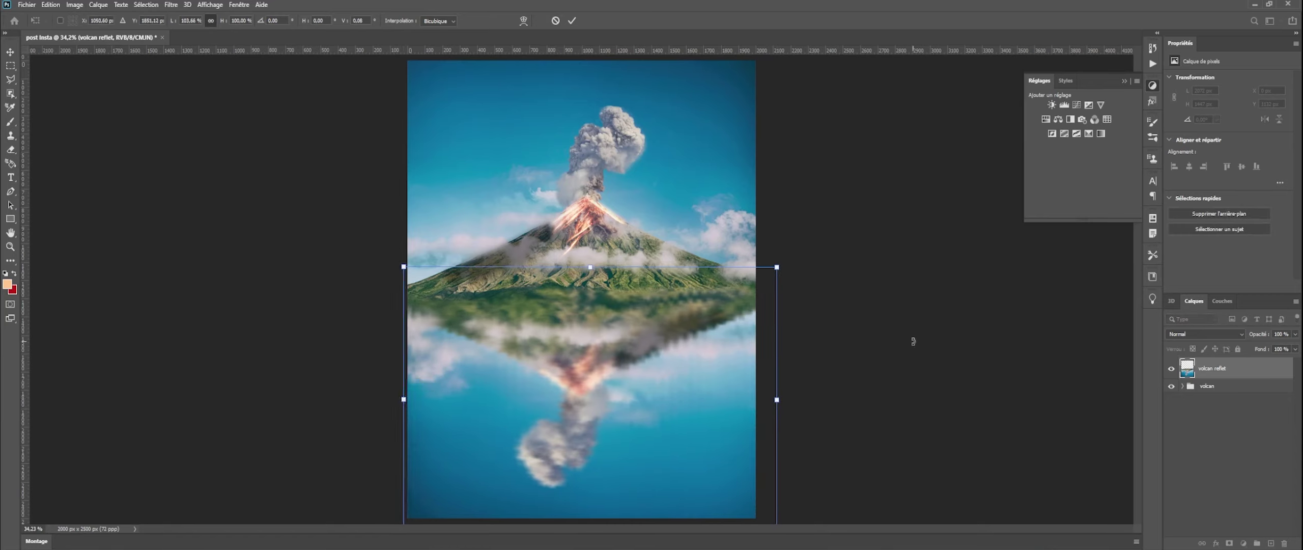
{"action": "left_click", "coordinate": [573, 20]}
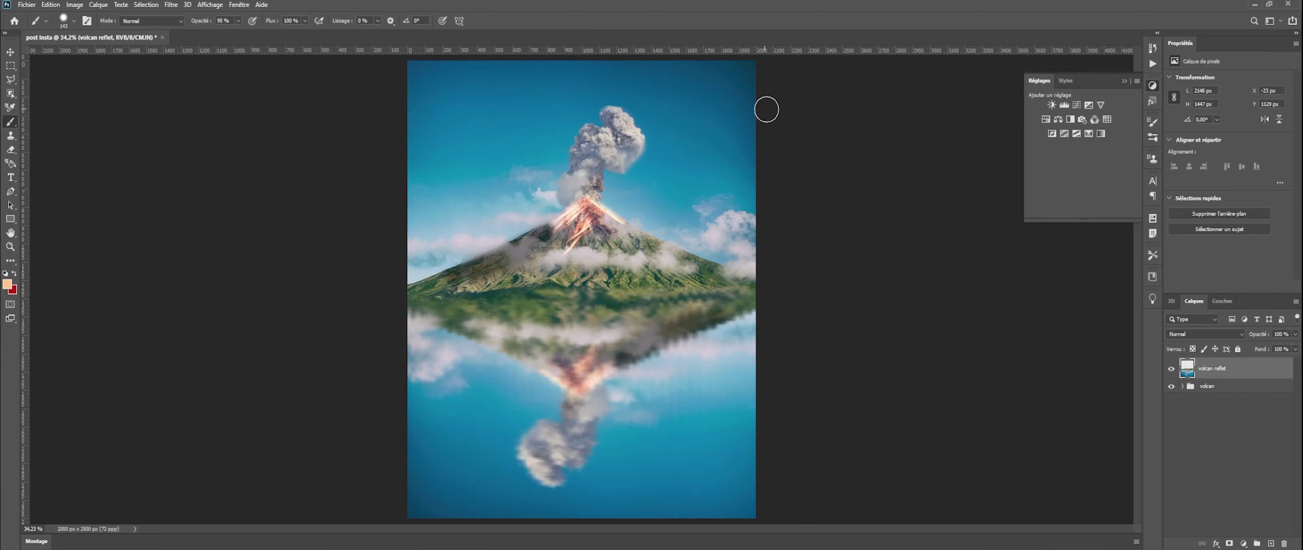
Step: Place the photo of the mountain lake with a rocky shore above volcan reflet, filling the whole canvas
{"action": "left_click", "coordinate": [1226, 412]}
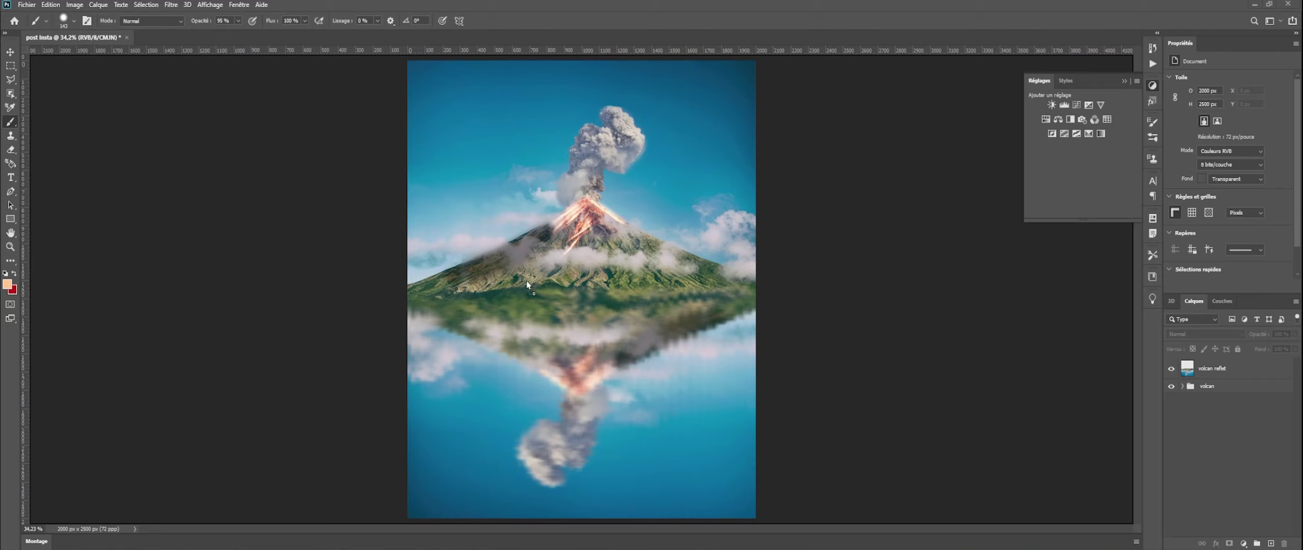
{"action": "left_click_drag", "start_coordinate": [526, 281], "coordinate": [526, 278]}
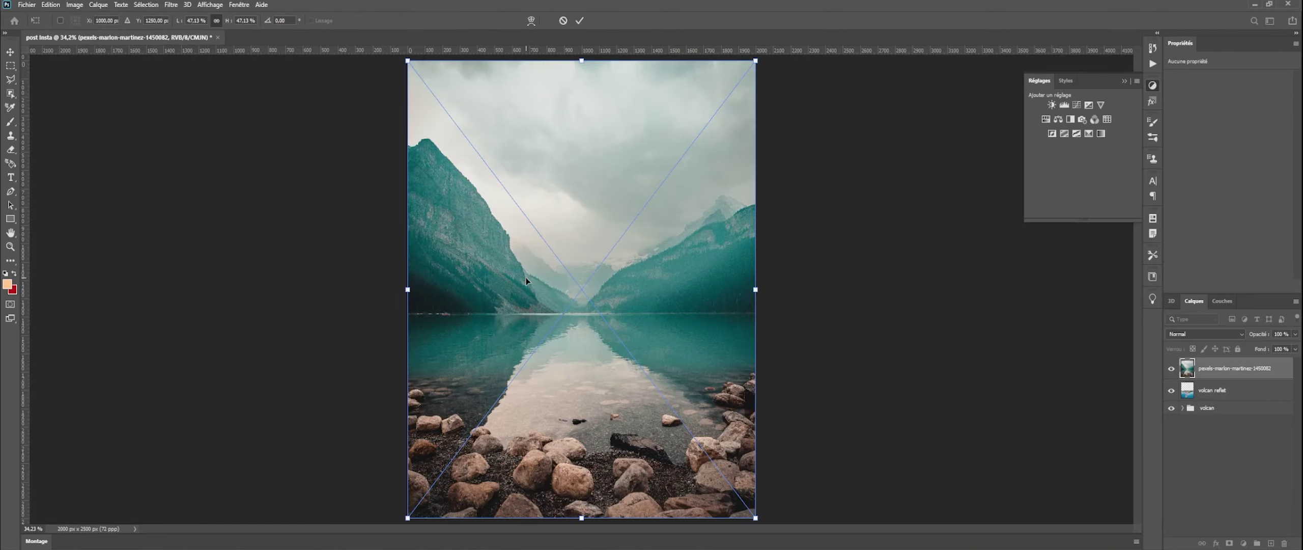
{"action": "left_click", "coordinate": [579, 20]}
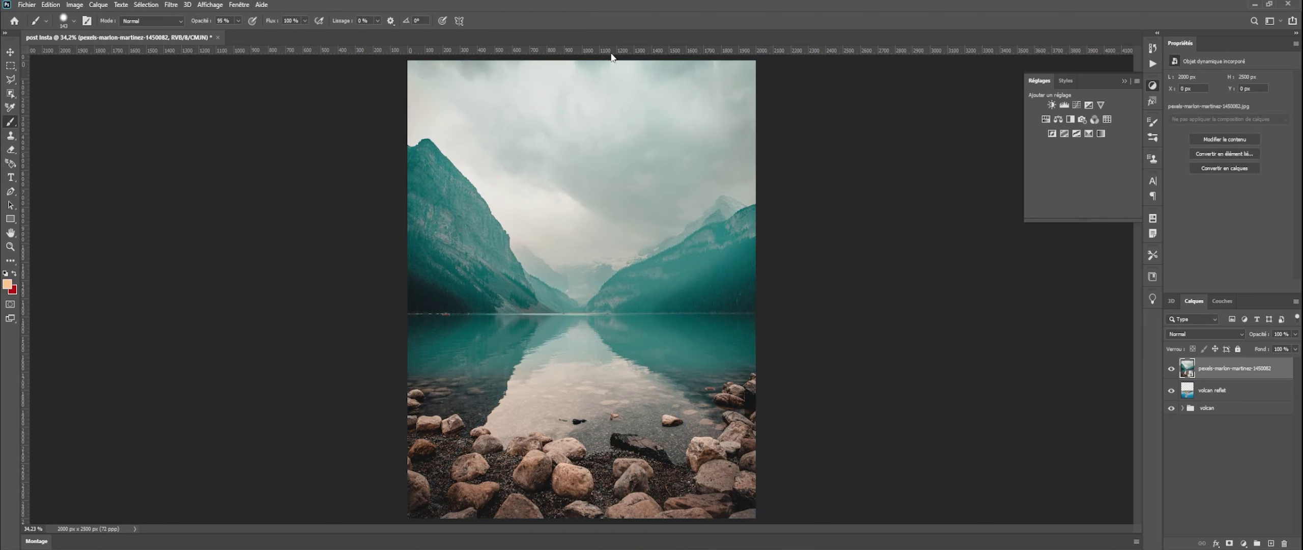